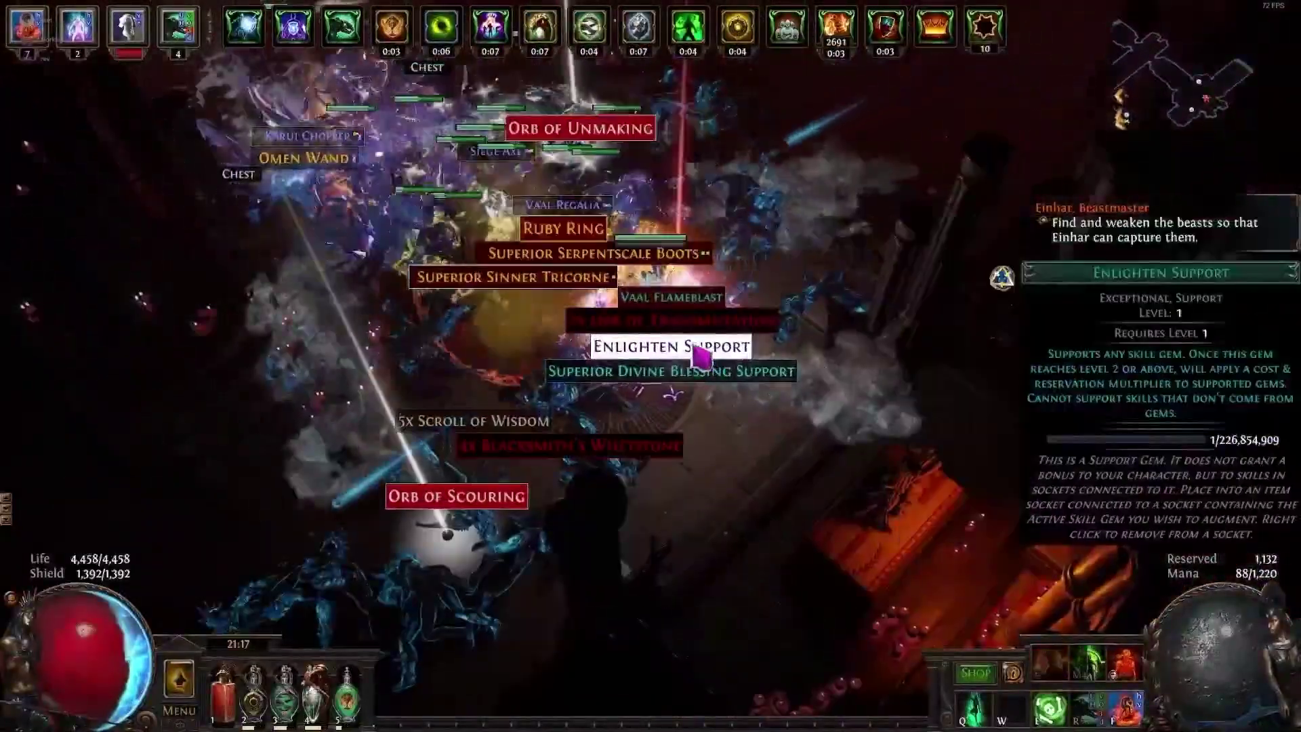
click(698, 351)
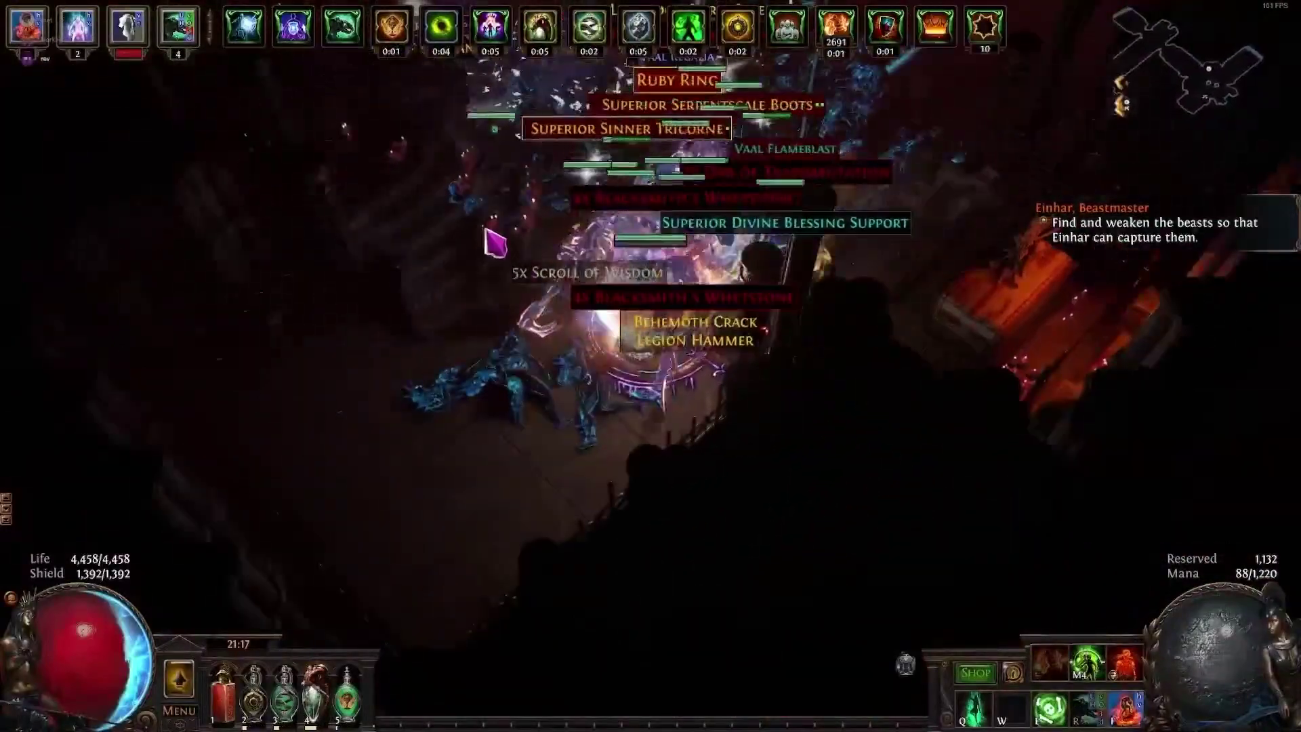
mouse_move(494, 240)
mouse_down()
mouse_move(659, 197)
mouse_move(834, 319)
mouse_up()
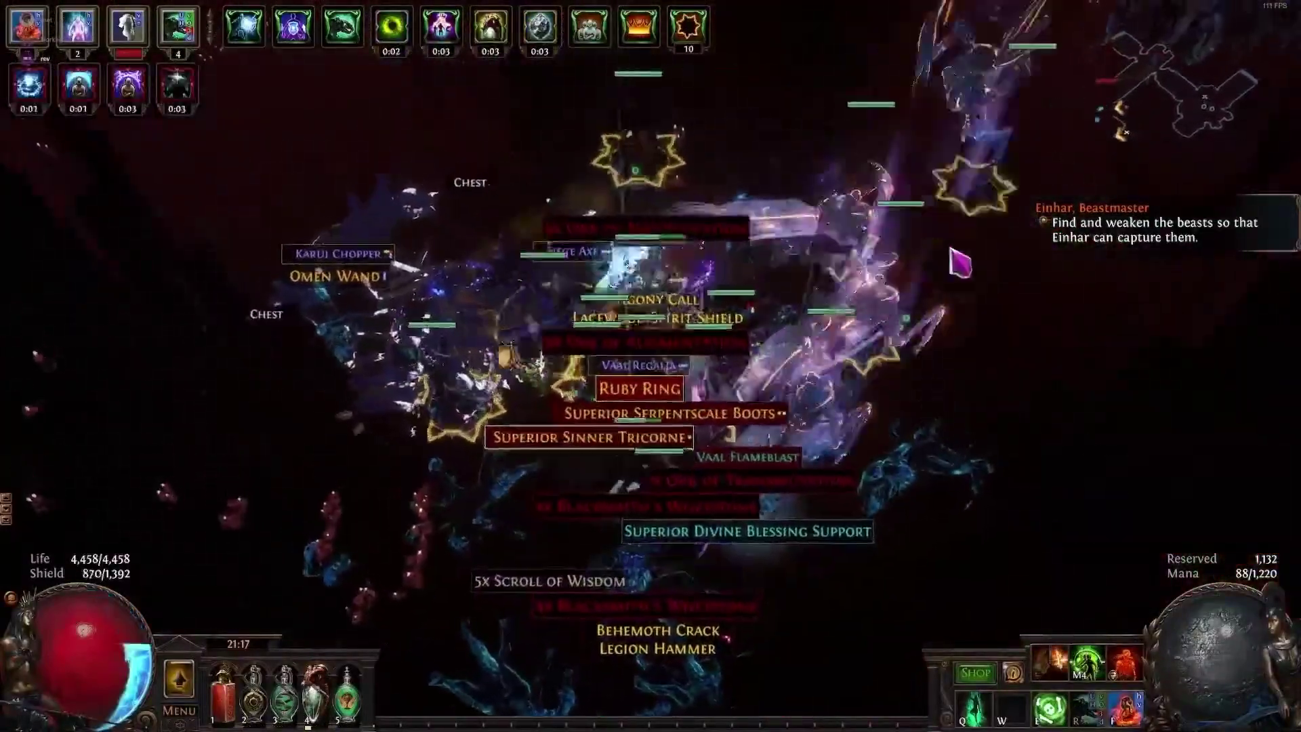
mouse_move(979, 261)
mouse_down()
mouse_move(1013, 139)
mouse_move(784, 180)
mouse_move(912, 142)
mouse_move(569, 430)
mouse_move(366, 505)
mouse_move(421, 392)
mouse_move(649, 359)
mouse_move(670, 318)
mouse_move(779, 230)
mouse_move(862, 218)
mouse_move(800, 240)
mouse_move(698, 334)
mouse_move(560, 328)
mouse_up()
mouse_move(673, 332)
mouse_down()
mouse_move(787, 212)
mouse_move(759, 364)
mouse_up()
mouse_move(503, 220)
mouse_down()
mouse_move(494, 232)
mouse_move(531, 205)
mouse_move(508, 278)
mouse_move(837, 515)
mouse_move(407, 302)
mouse_move(613, 224)
mouse_move(511, 256)
mouse_move(505, 271)
mouse_move(593, 237)
mouse_move(888, 217)
mouse_move(932, 171)
mouse_move(865, 144)
mouse_move(753, 129)
mouse_up()
mouse_move(537, 166)
mouse_down()
mouse_move(740, 212)
mouse_move(979, 145)
mouse_move(740, 217)
mouse_move(891, 255)
mouse_move(872, 204)
mouse_move(345, 437)
mouse_move(453, 412)
mouse_move(633, 256)
mouse_move(616, 465)
mouse_move(610, 406)
mouse_move(641, 383)
mouse_move(741, 479)
mouse_move(540, 506)
mouse_up()
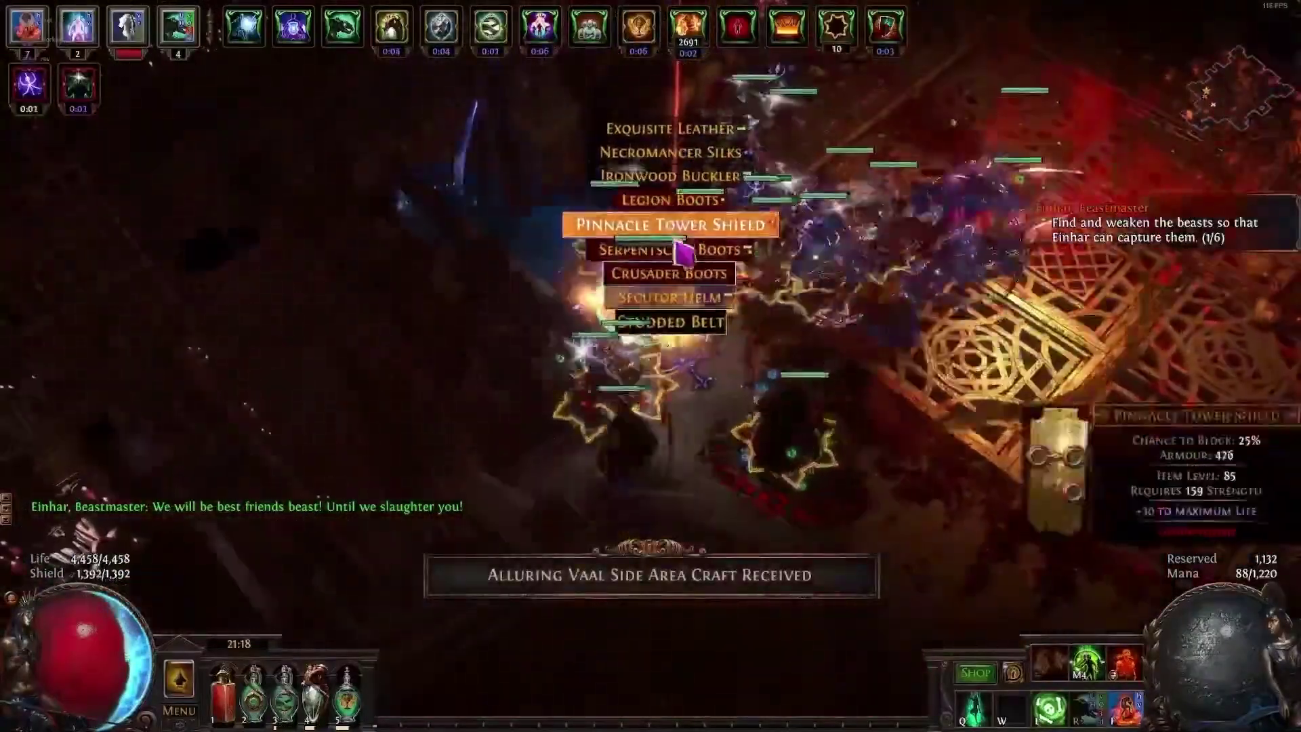
click(661, 181)
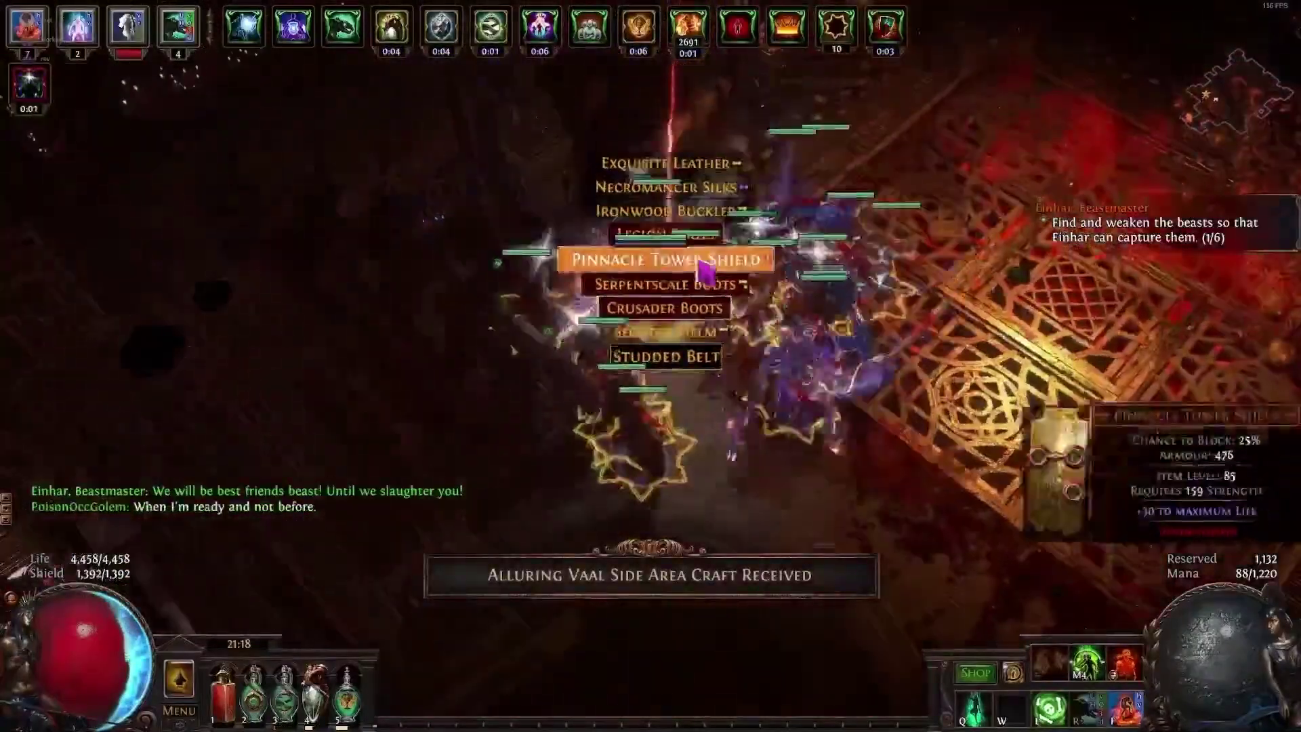
mouse_move(745, 253)
mouse_down()
mouse_move(644, 557)
mouse_move(515, 345)
mouse_move(474, 418)
mouse_move(477, 554)
mouse_move(410, 488)
mouse_move(490, 503)
mouse_move(352, 459)
mouse_move(392, 328)
mouse_move(720, 517)
mouse_move(471, 466)
mouse_move(465, 487)
mouse_move(511, 520)
mouse_move(538, 494)
mouse_move(507, 476)
mouse_move(630, 354)
mouse_move(447, 562)
mouse_move(435, 535)
mouse_move(511, 136)
mouse_move(507, 197)
mouse_move(506, 180)
mouse_move(421, 285)
mouse_move(610, 163)
mouse_move(477, 319)
mouse_move(590, 466)
mouse_move(752, 424)
mouse_move(735, 368)
mouse_move(596, 318)
mouse_move(884, 327)
mouse_move(508, 363)
mouse_move(619, 328)
mouse_move(497, 194)
mouse_move(769, 298)
mouse_move(540, 140)
mouse_move(386, 183)
mouse_move(385, 170)
mouse_up()
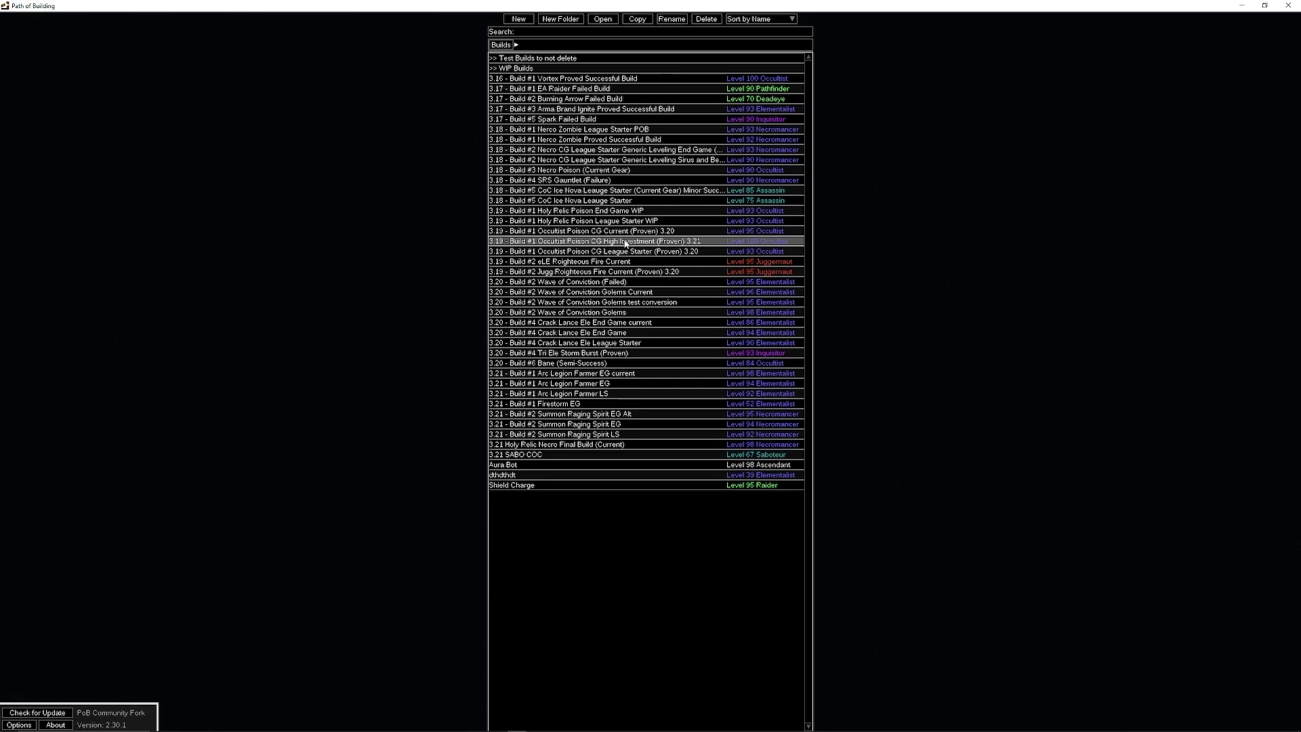
Open the 3.19 Occultist Poison CG High Investment (Proven) 3.21 build and the CG Current (Proven) 3.20 build to compare their stats.
double_click(624, 242)
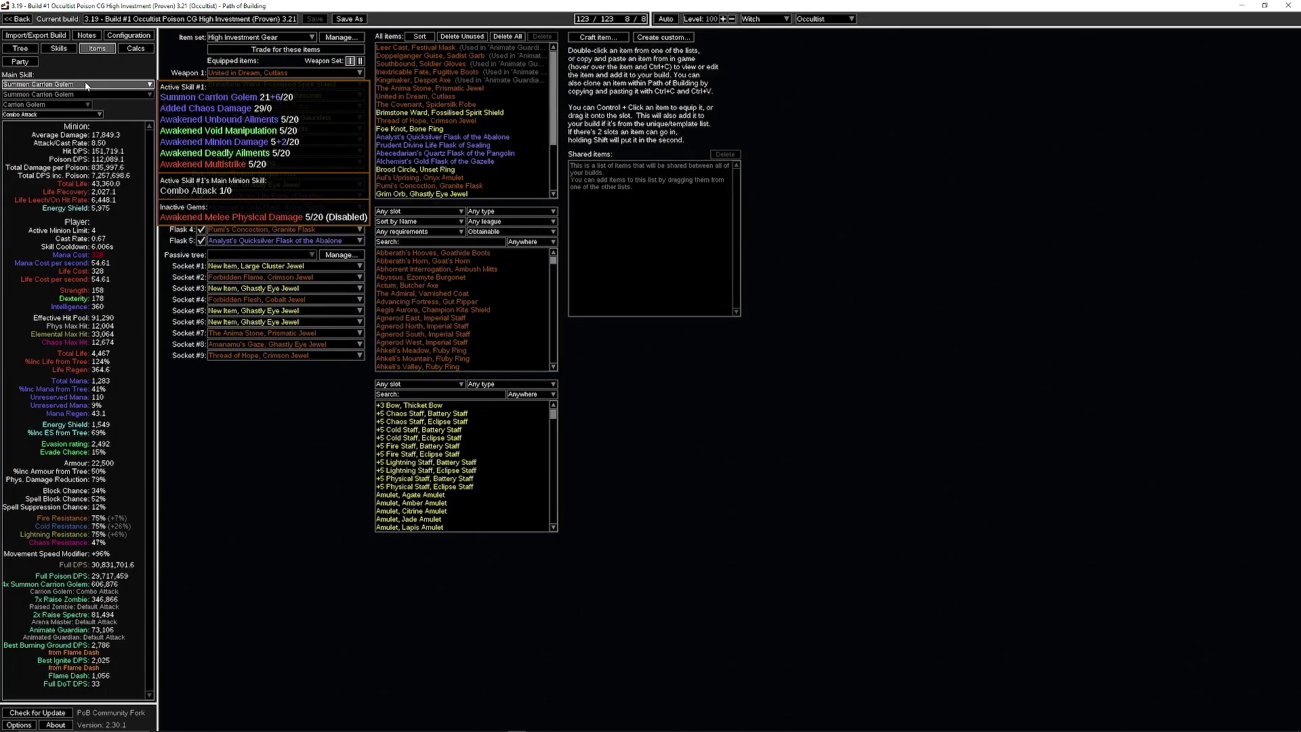
click(14, 19)
click(671, 232)
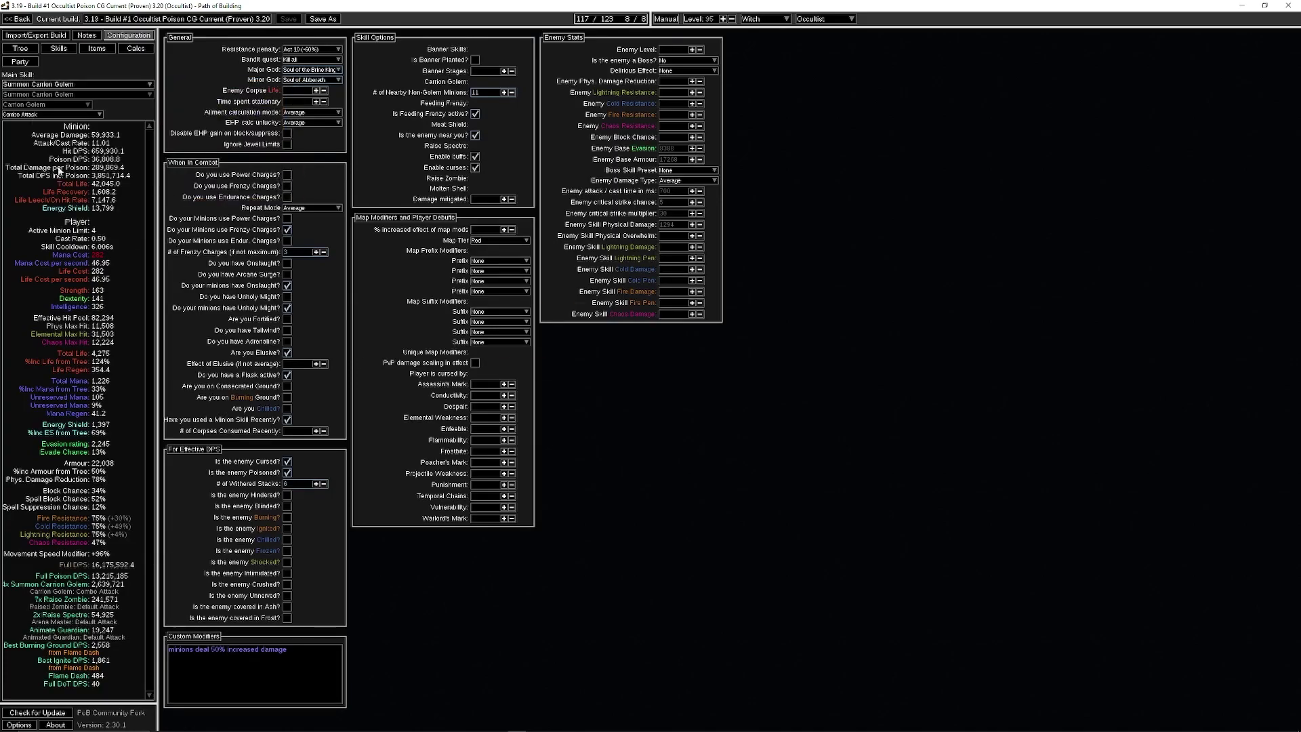
Reopen the 3.19 Occultist Poison CG High Investment (Proven) 3.21 build and display its passive tree.
click(17, 18)
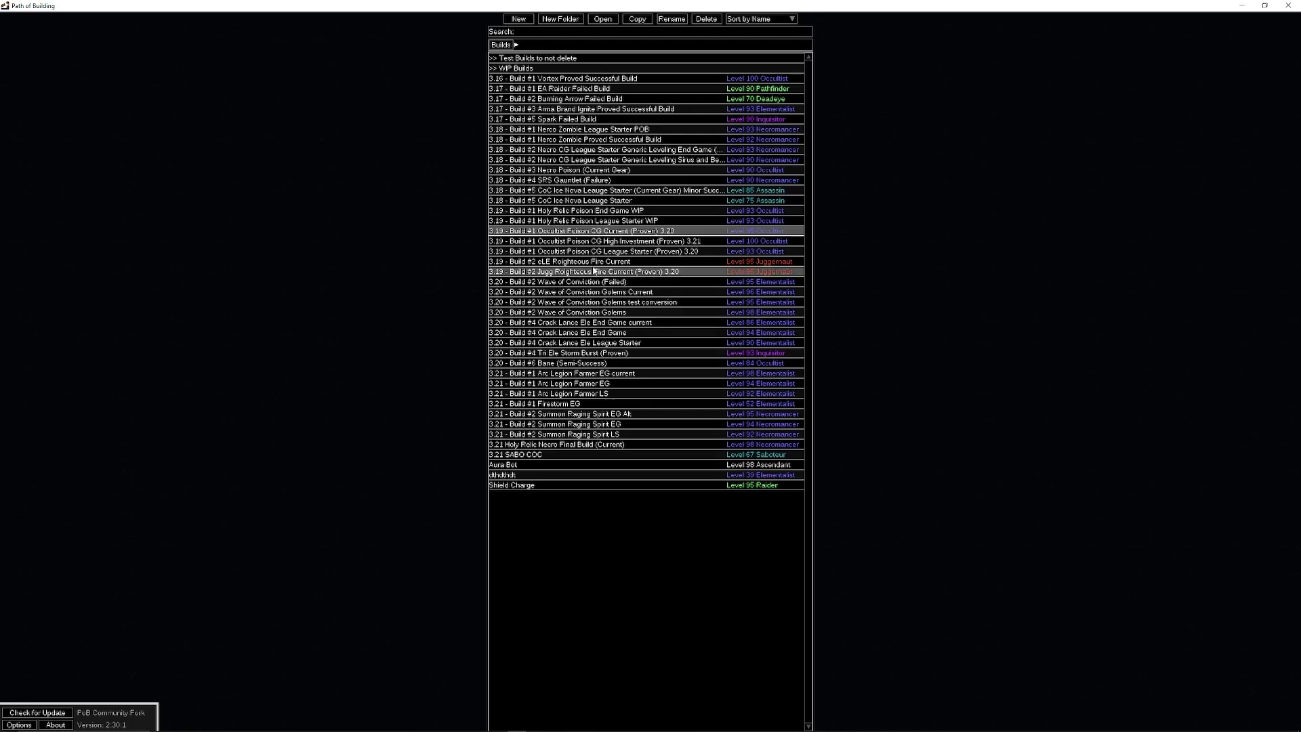
double_click(681, 241)
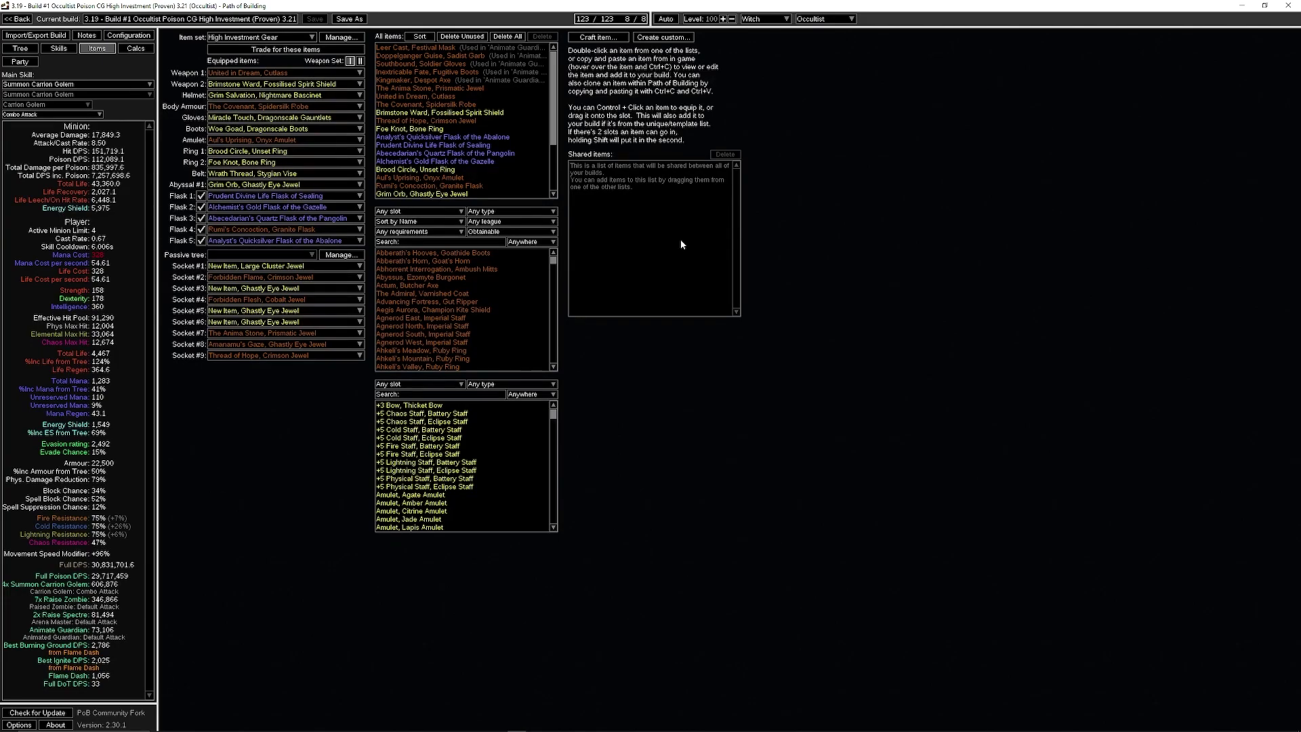
click(20, 48)
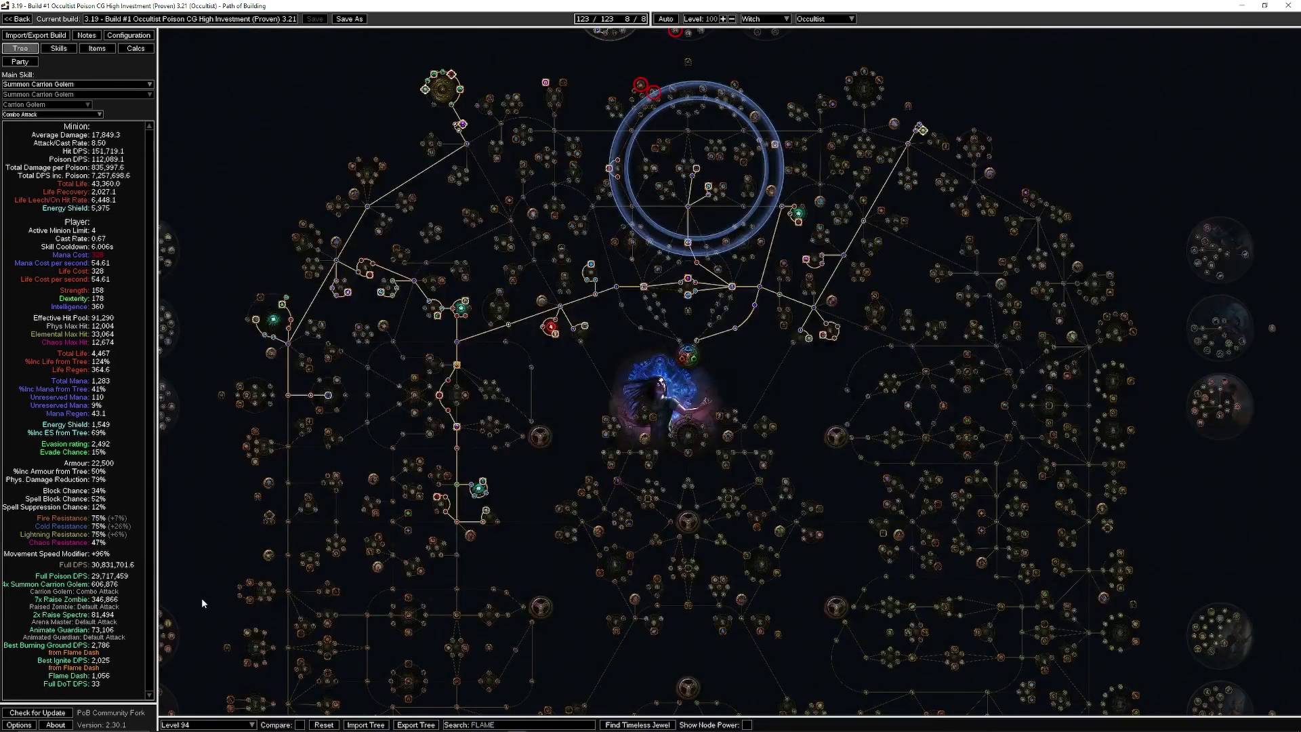
Examine the cluster jewel's Call to the Slaughter node, the Forbidden Flame jewel and the Liege of the Primordial ascendancy node.
drag(202, 597, 221, 550)
drag(237, 498, 263, 568)
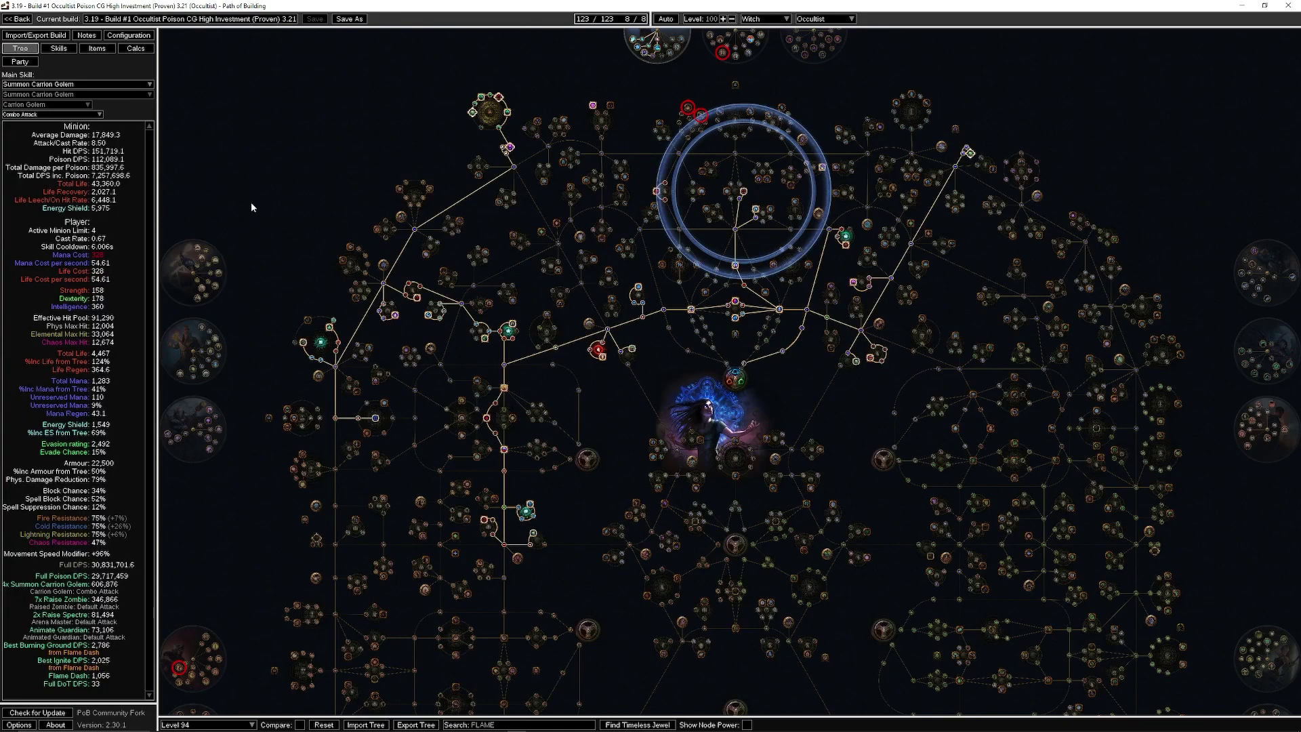
drag(271, 197, 398, 240)
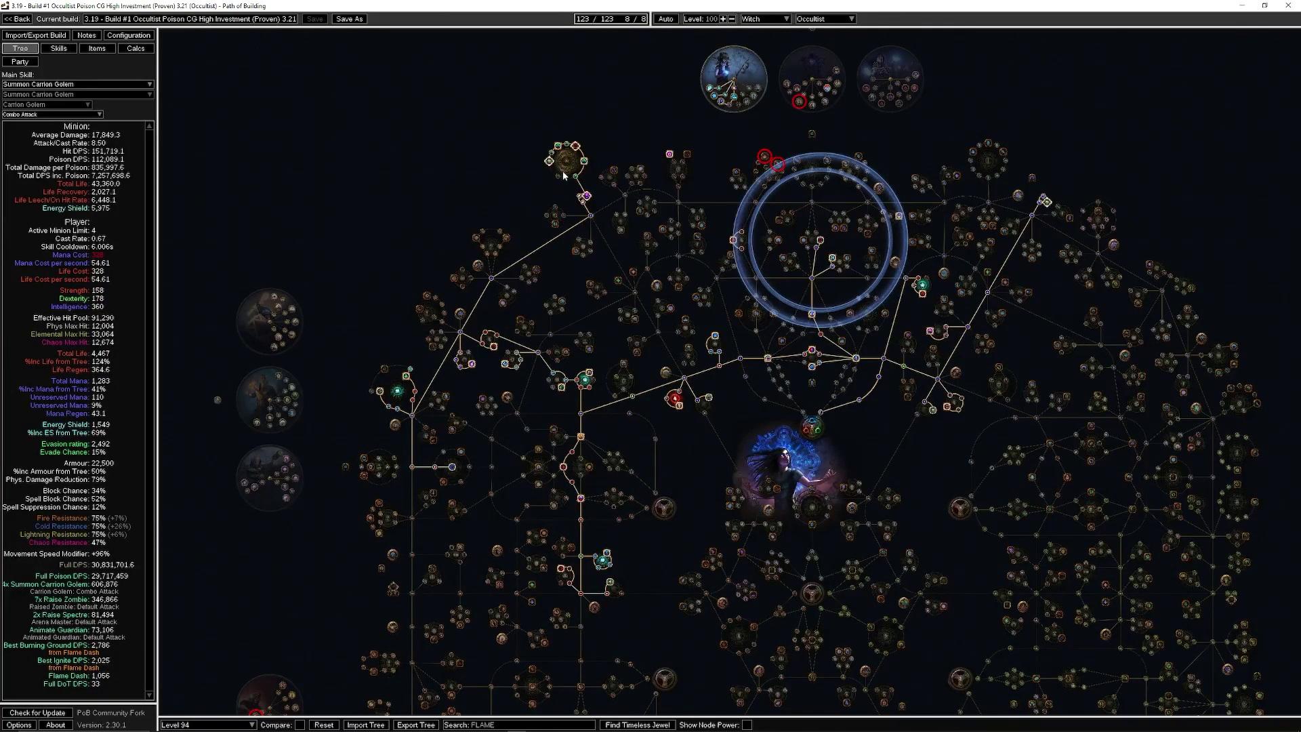
mouse_move(584, 167)
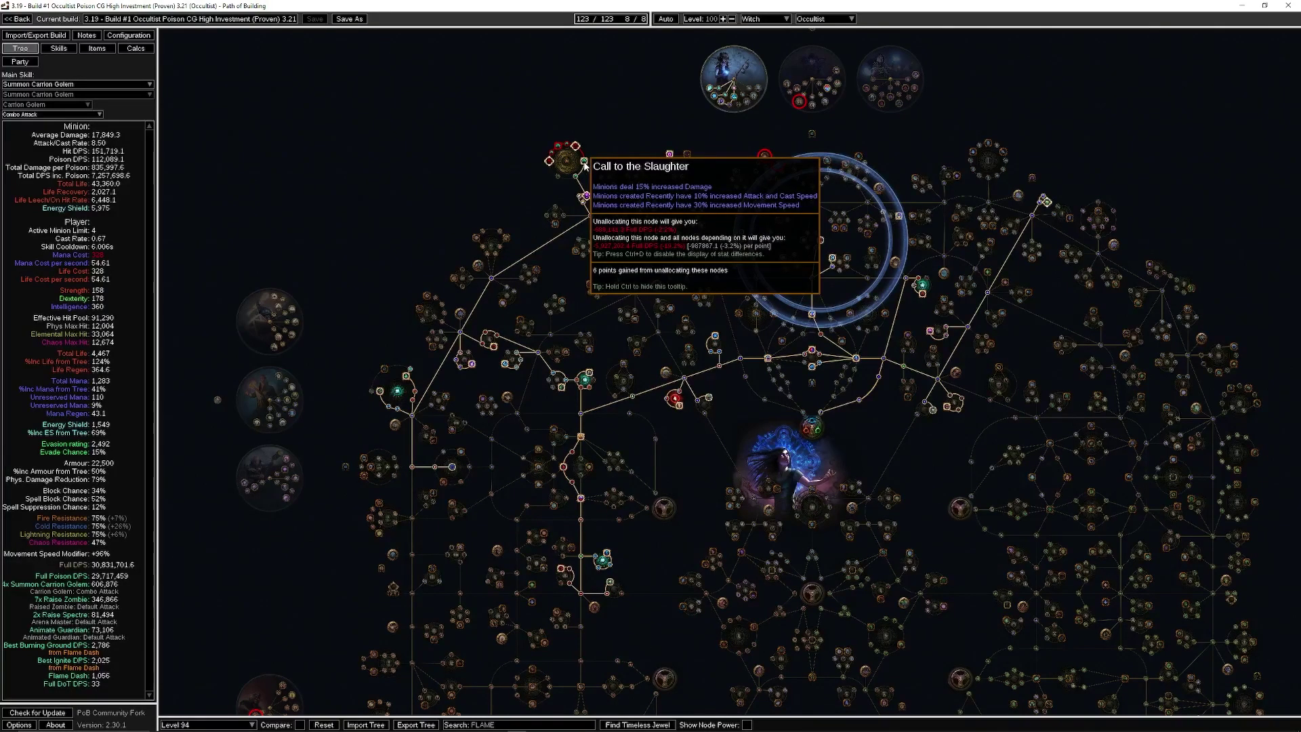
mouse_move(561, 147)
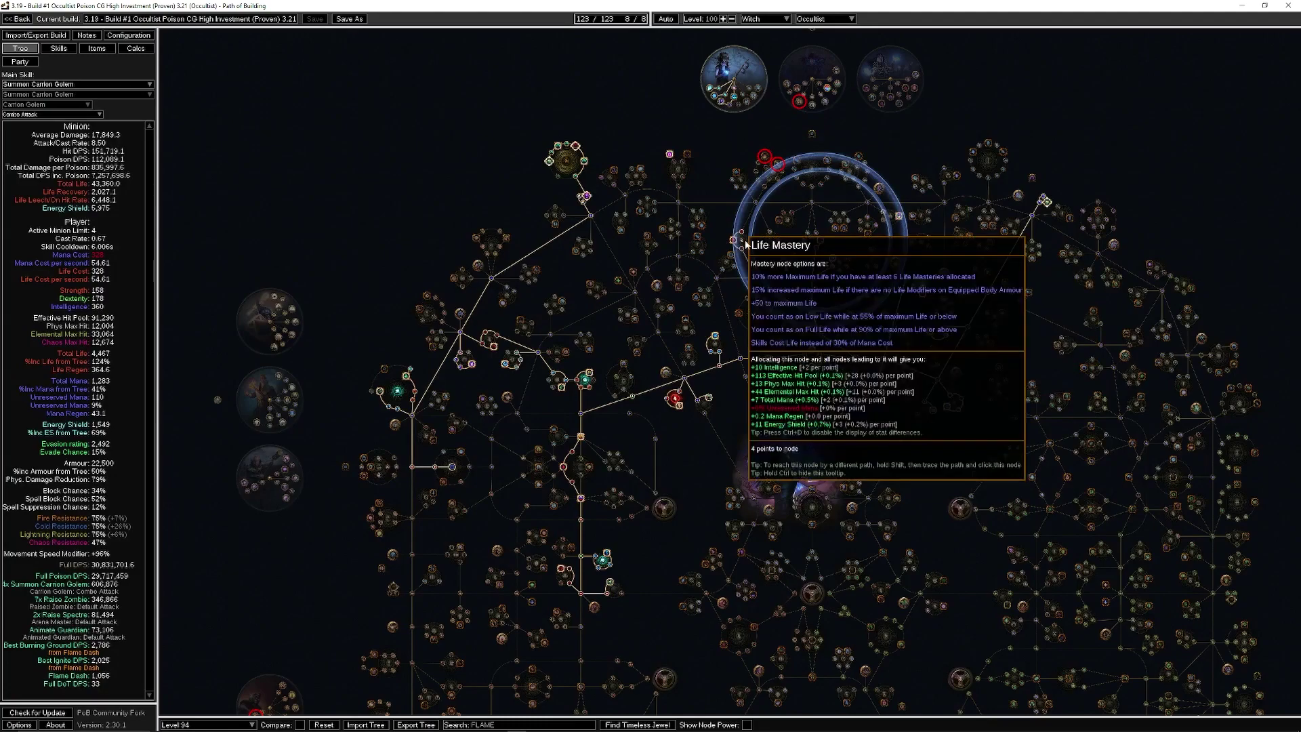
mouse_move(908, 217)
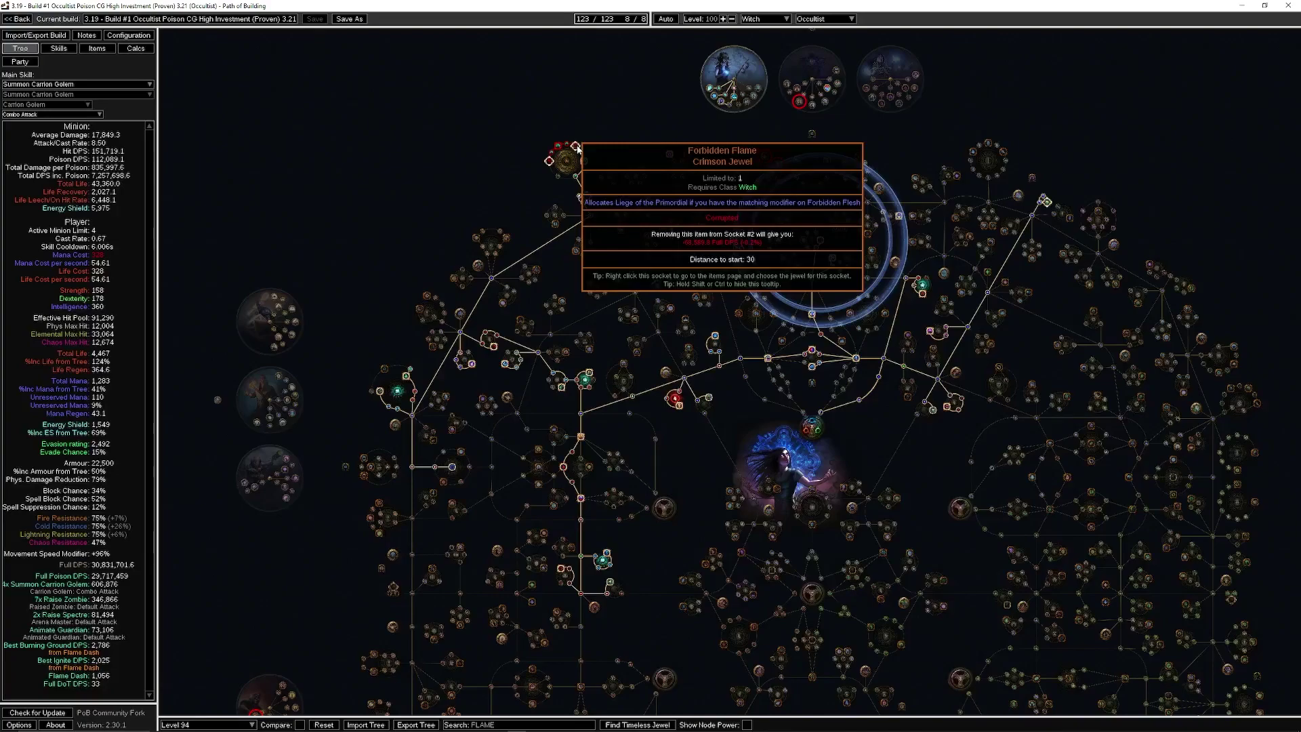
scroll(793, 98, up, 3)
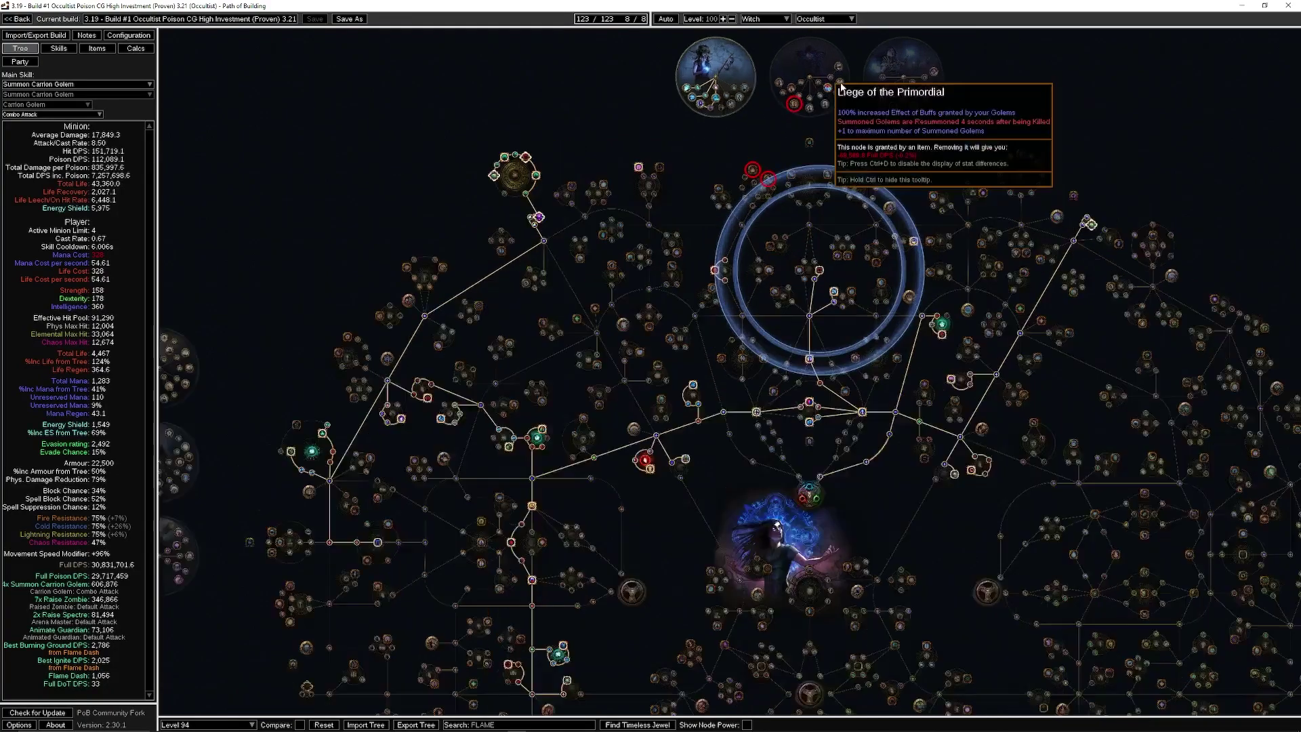
mouse_move(826, 92)
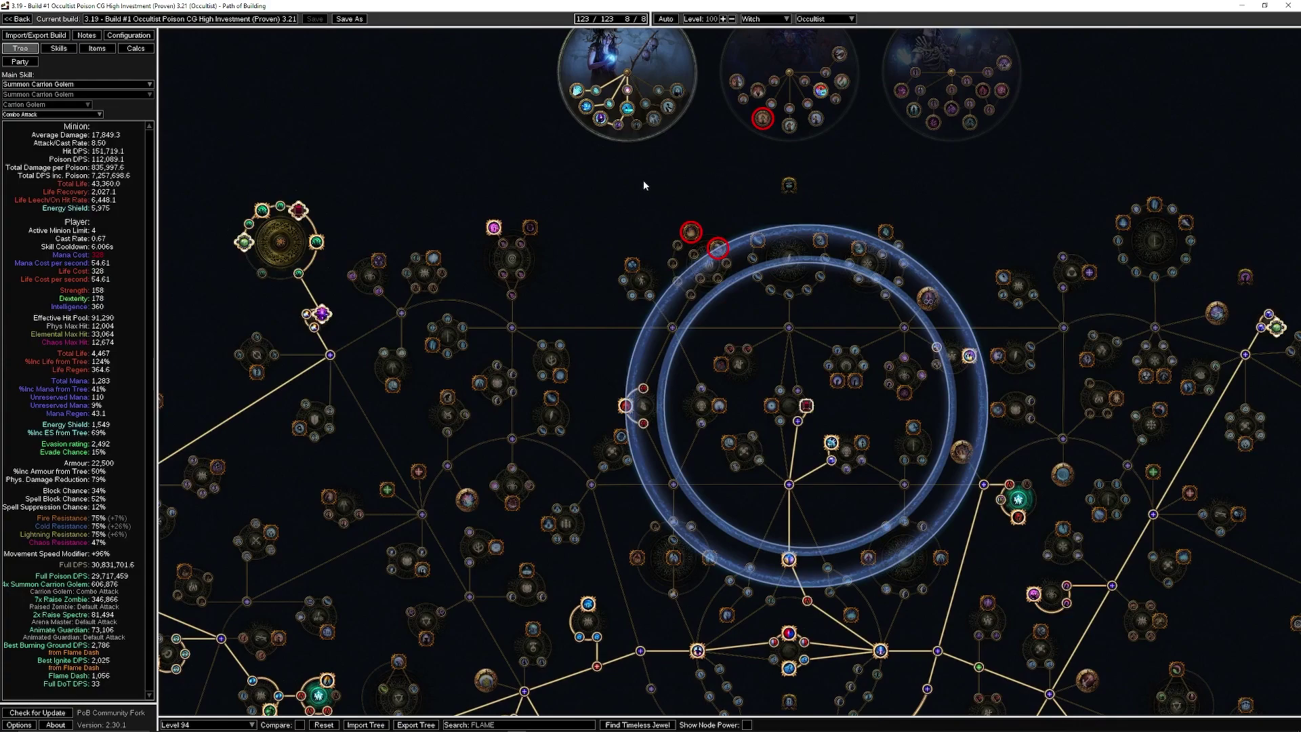
Examine the allocated passives beside and inside the large blue jewel ring in the upper part of the passive tree.
scroll(638, 187, down, 3)
scroll(701, 125, up, 1)
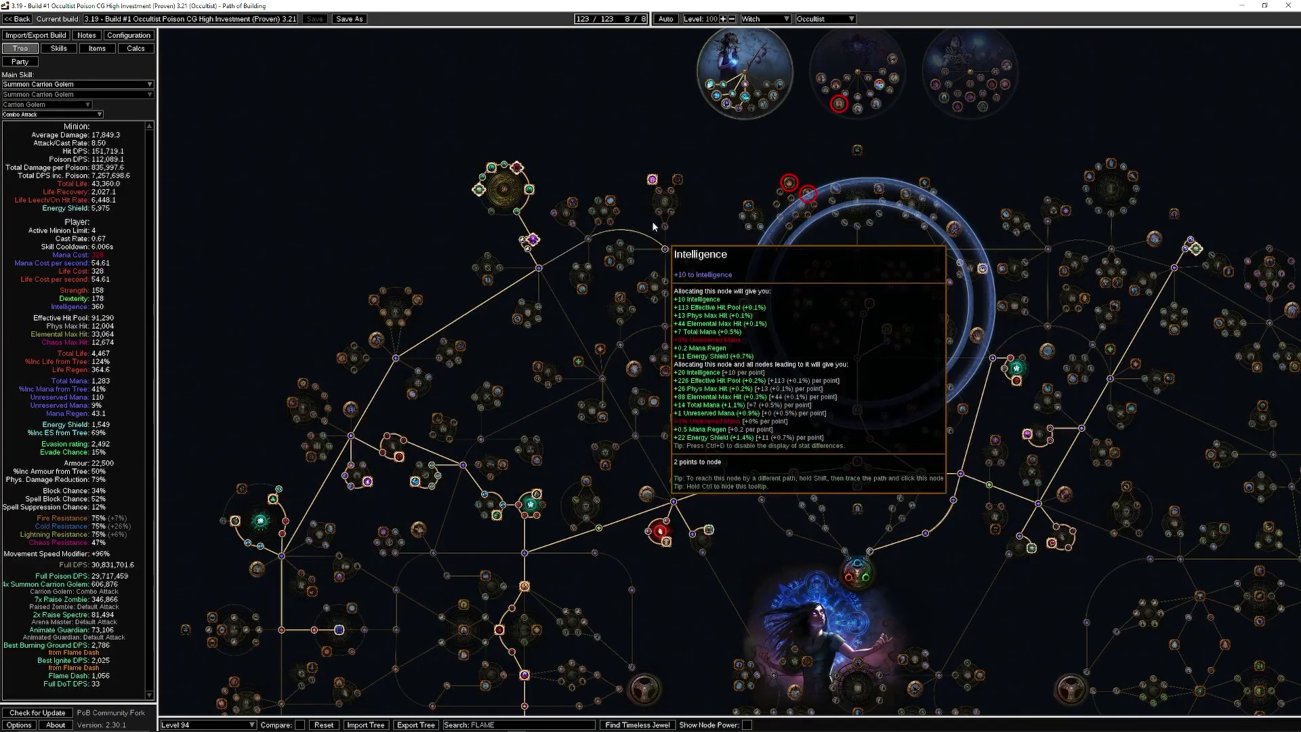
mouse_move(652, 182)
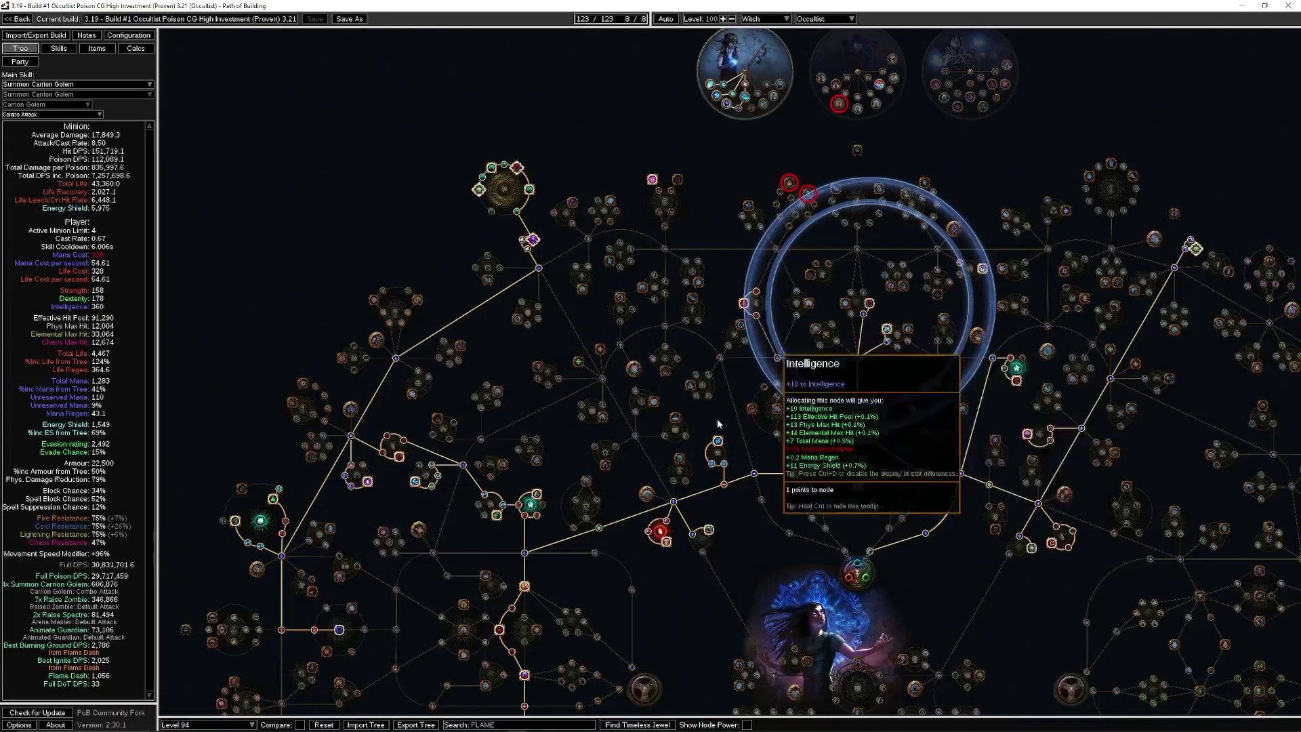
drag(719, 423, 788, 309)
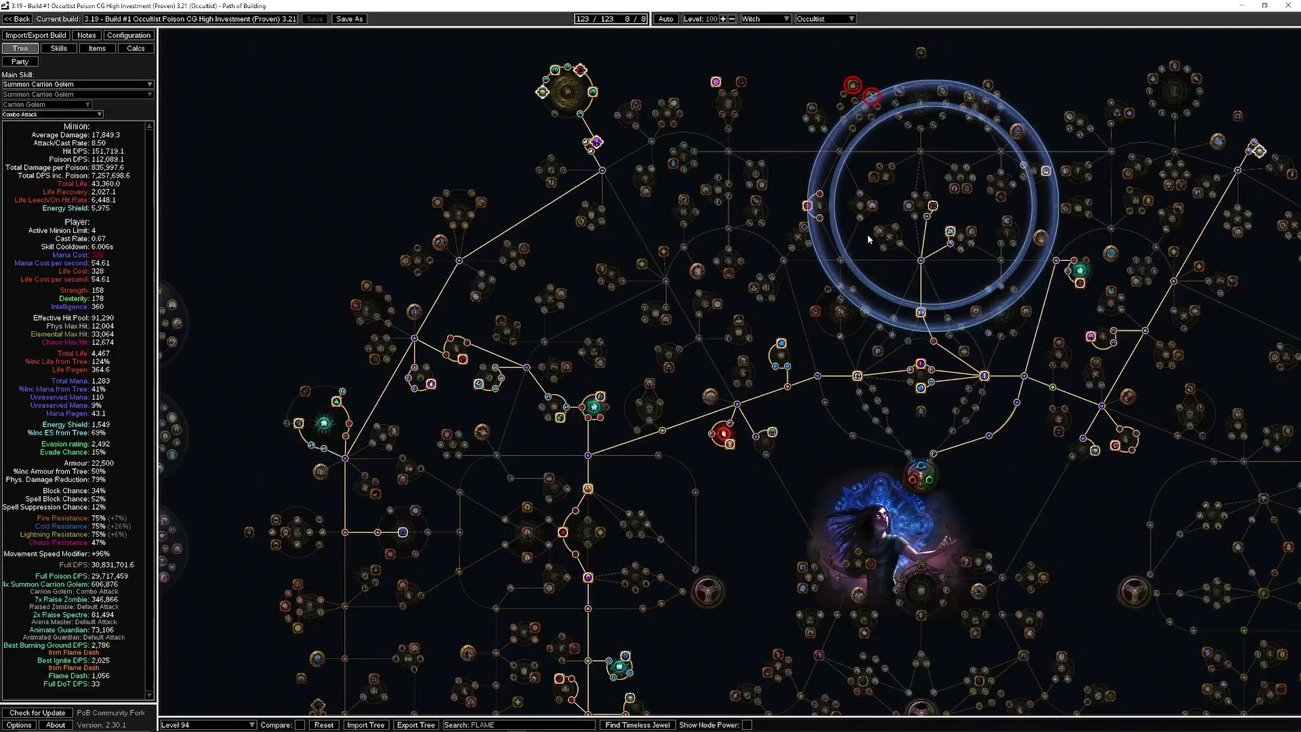
mouse_move(863, 207)
drag(759, 501, 759, 476)
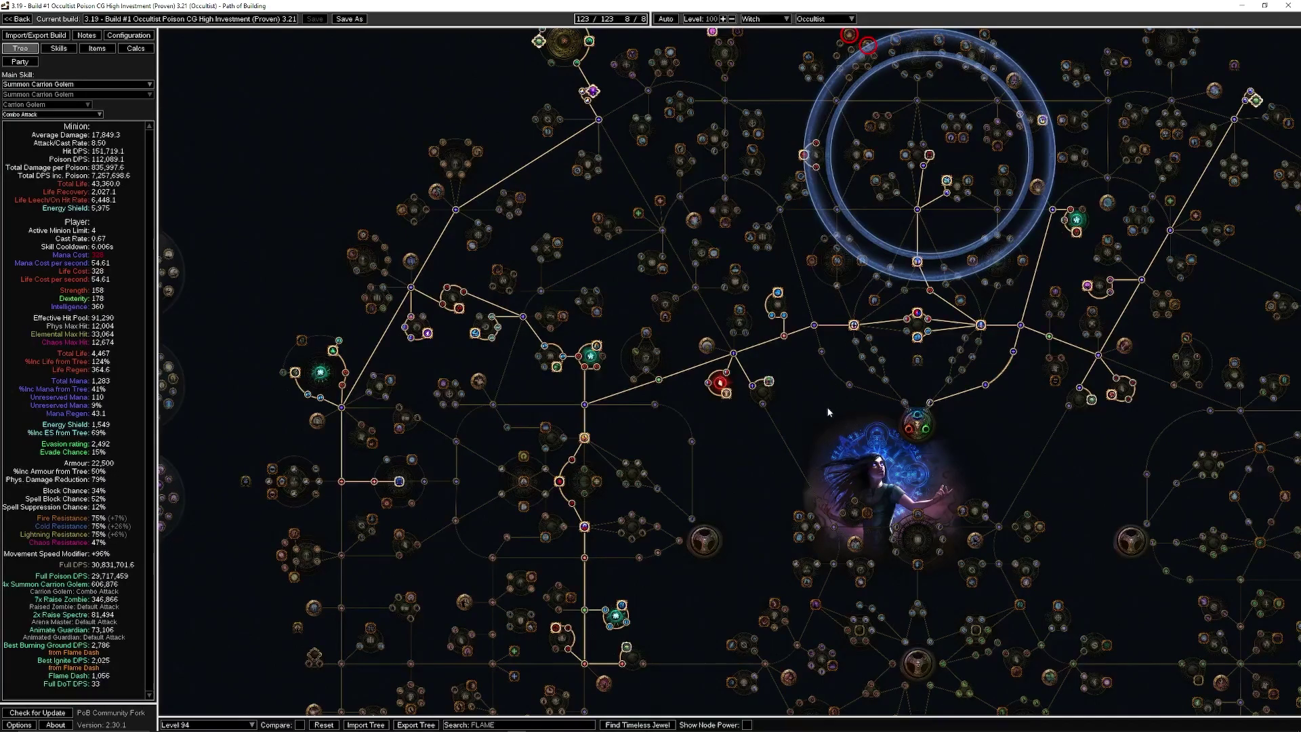
drag(846, 433, 802, 446)
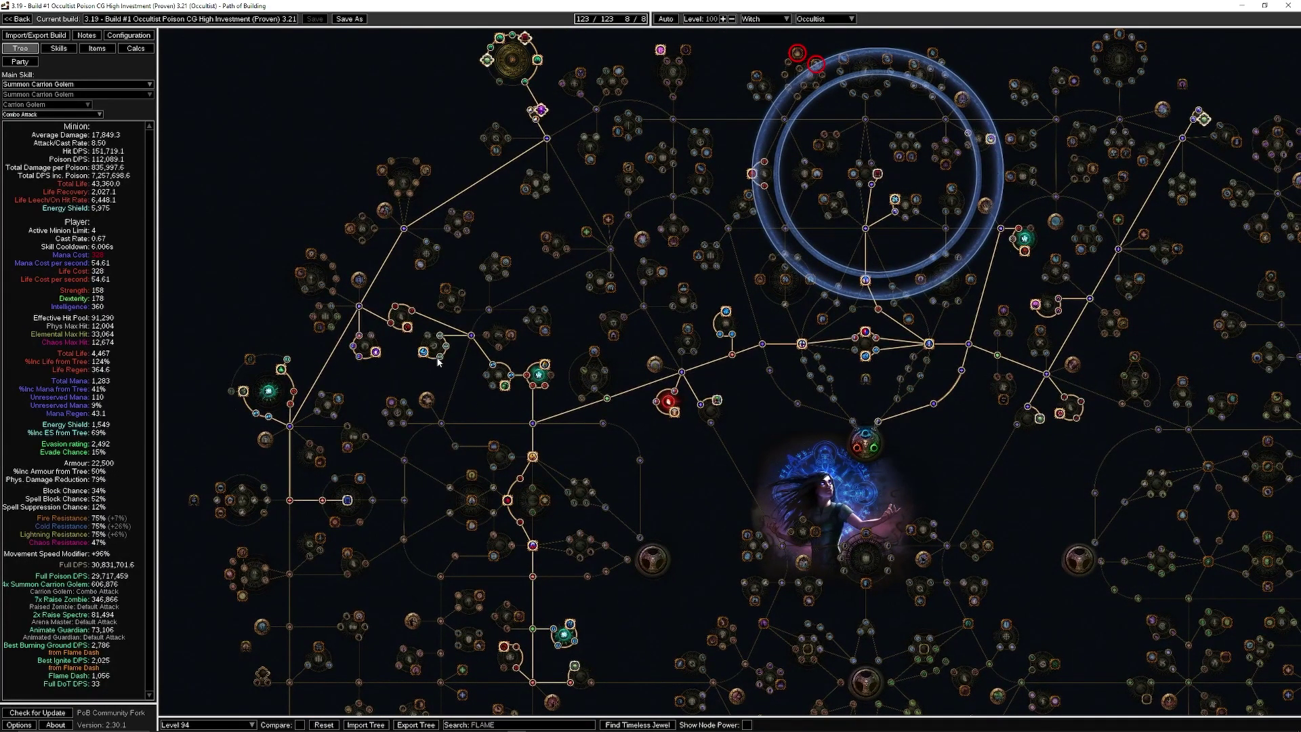
Examine the allocated passive clusters and the green socketed jewels on both sides of the passive tree.
mouse_move(441, 357)
drag(384, 374, 420, 377)
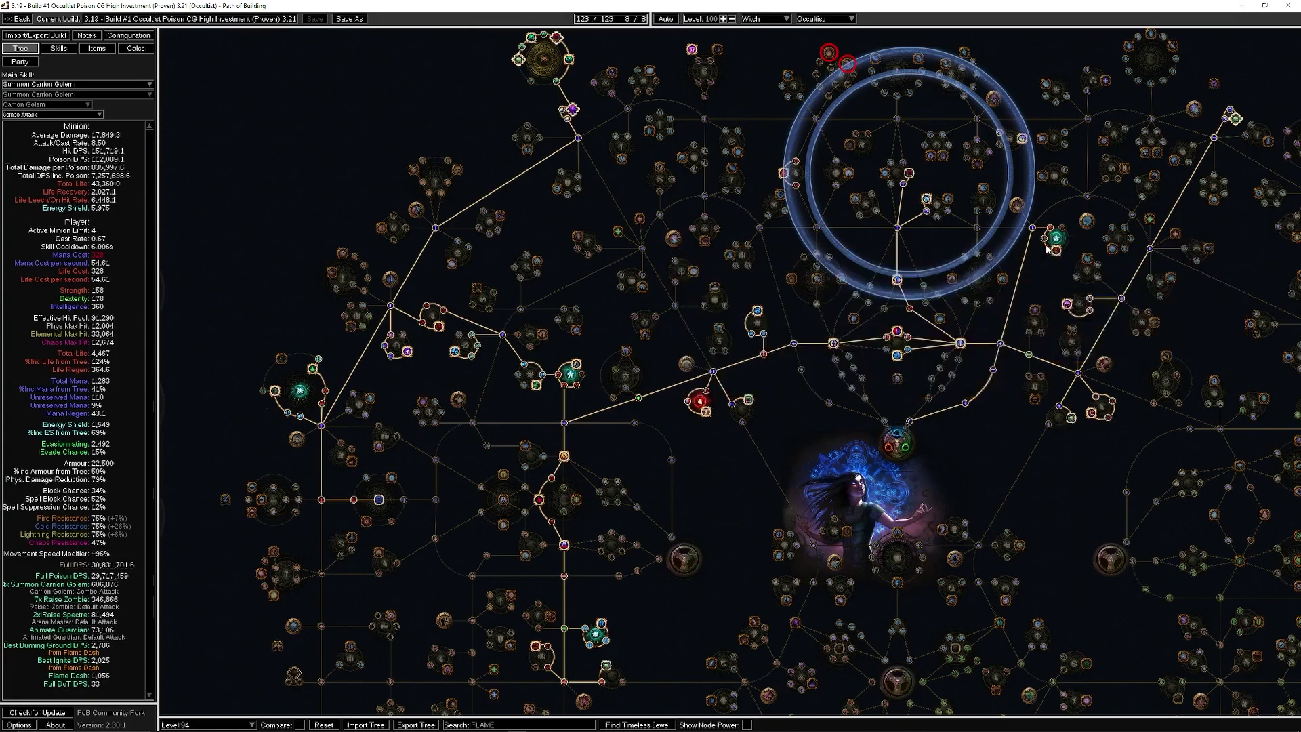
mouse_move(1055, 242)
mouse_move(1035, 313)
drag(696, 477, 713, 371)
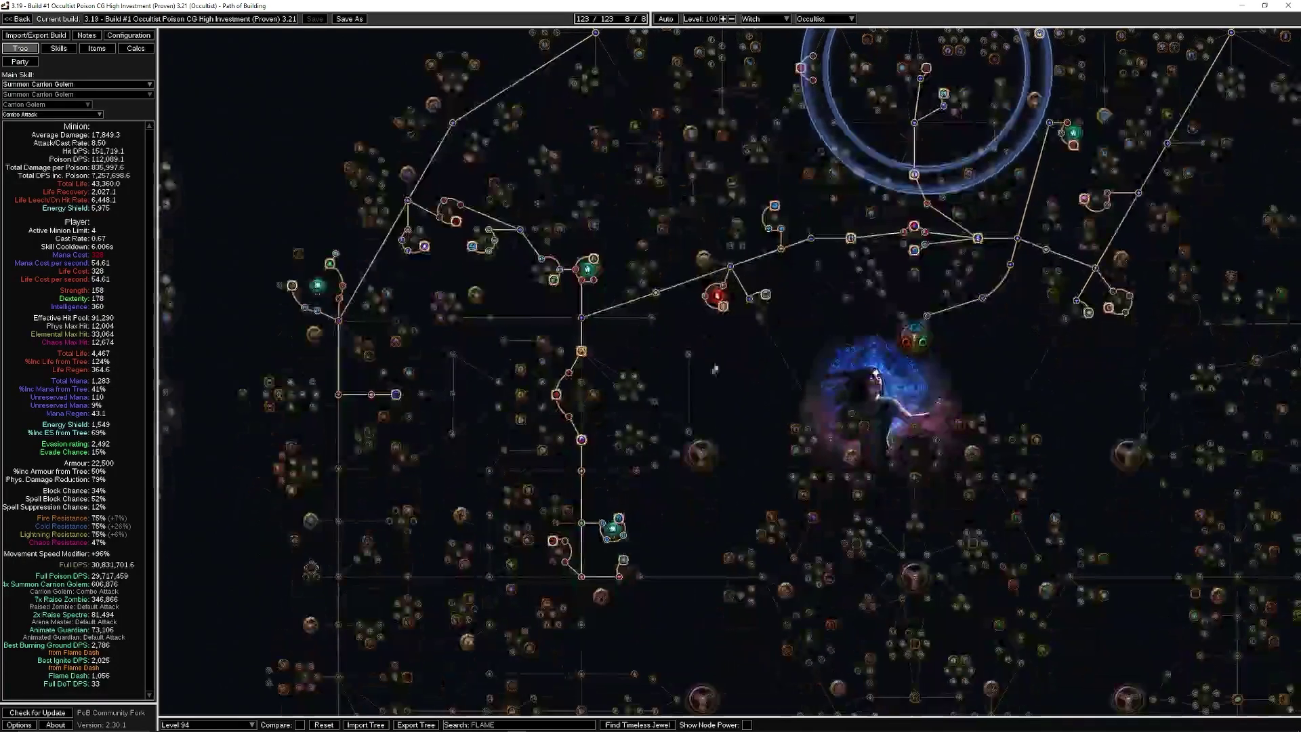
mouse_move(614, 532)
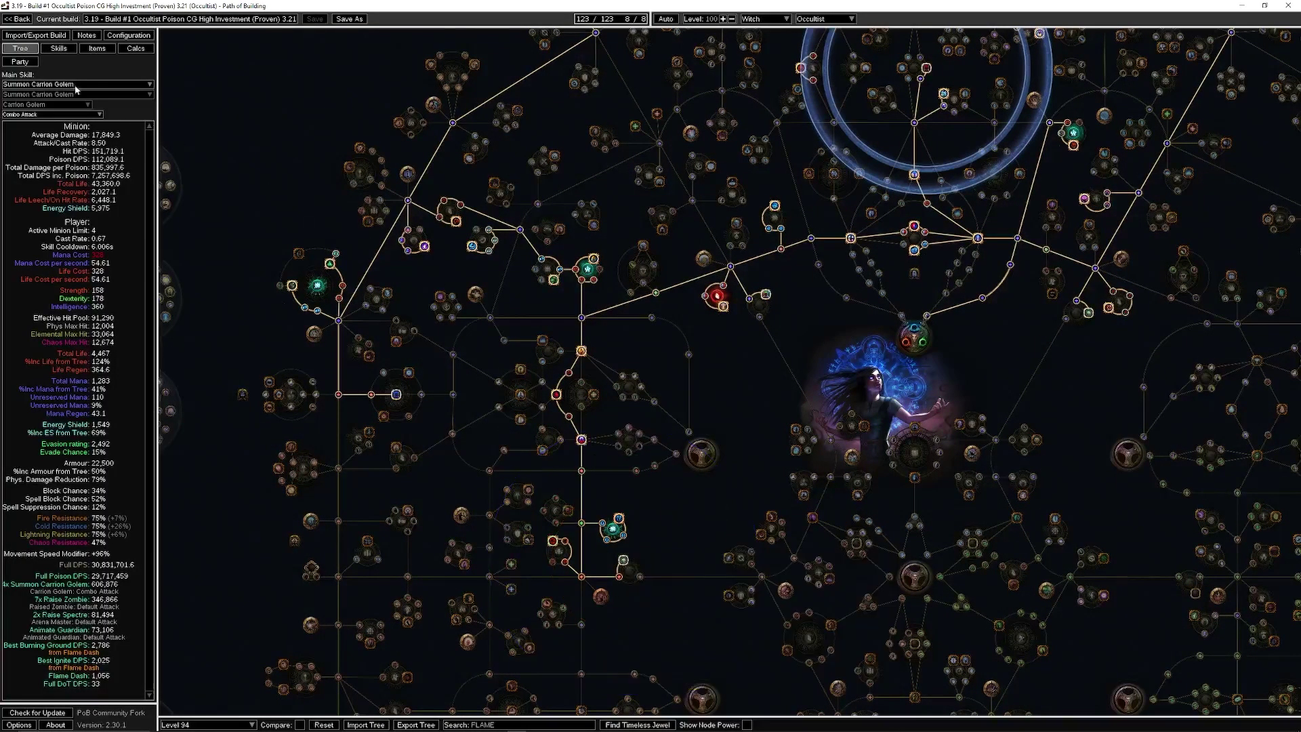
Disable the Envy skill group granted by the Aul's Uprising amulet and select the Envy group from United in Dream.
click(59, 48)
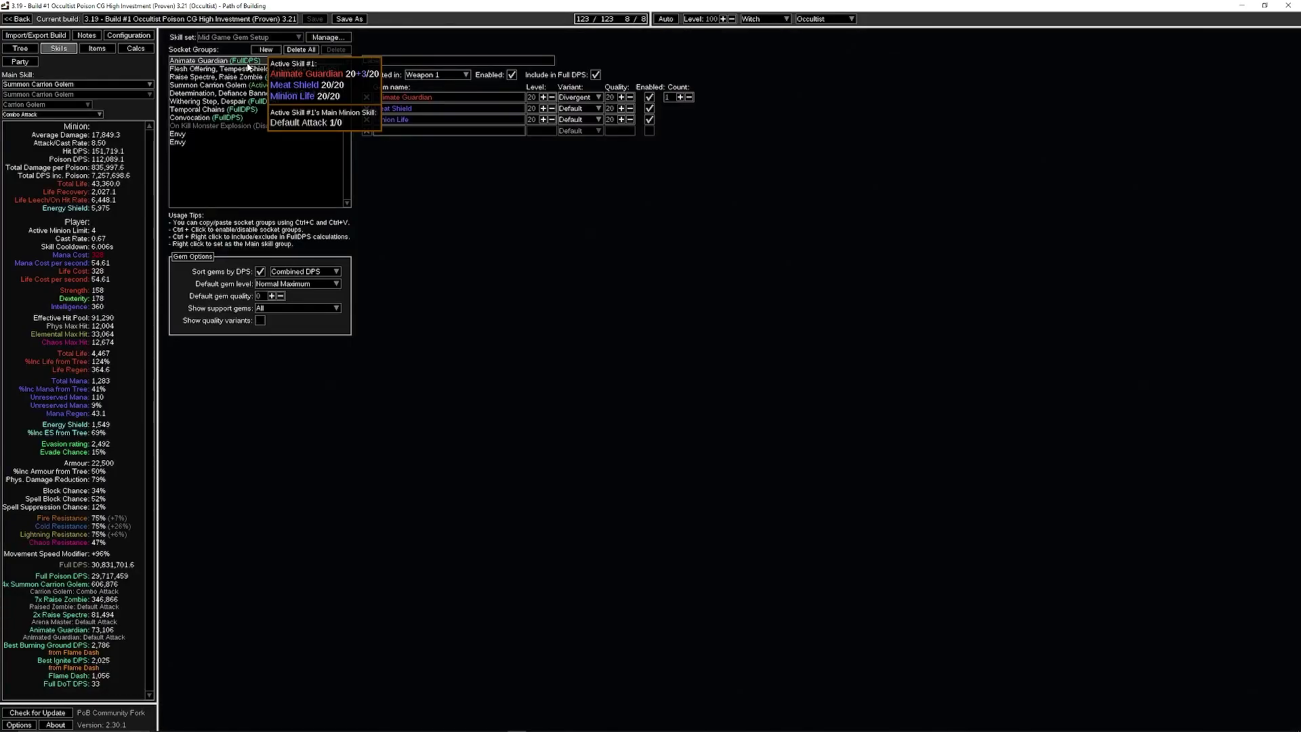
click(196, 142)
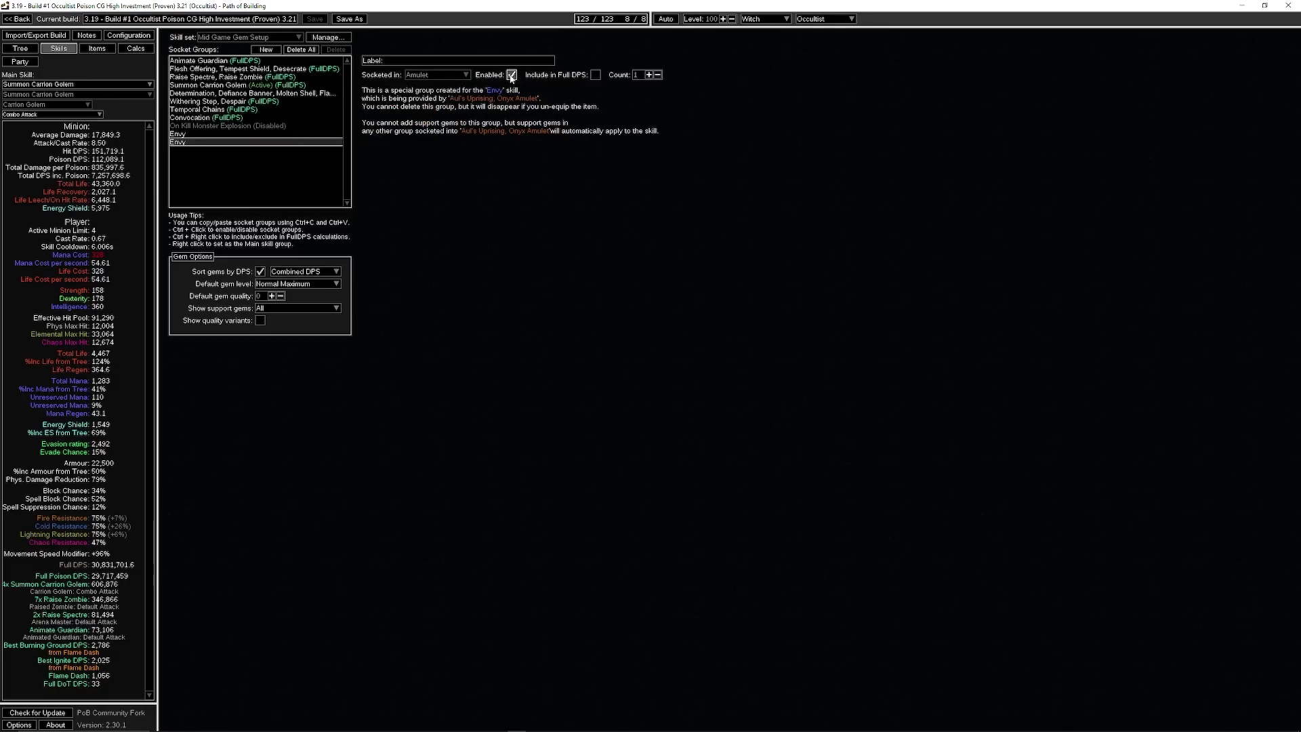
click(511, 75)
click(180, 134)
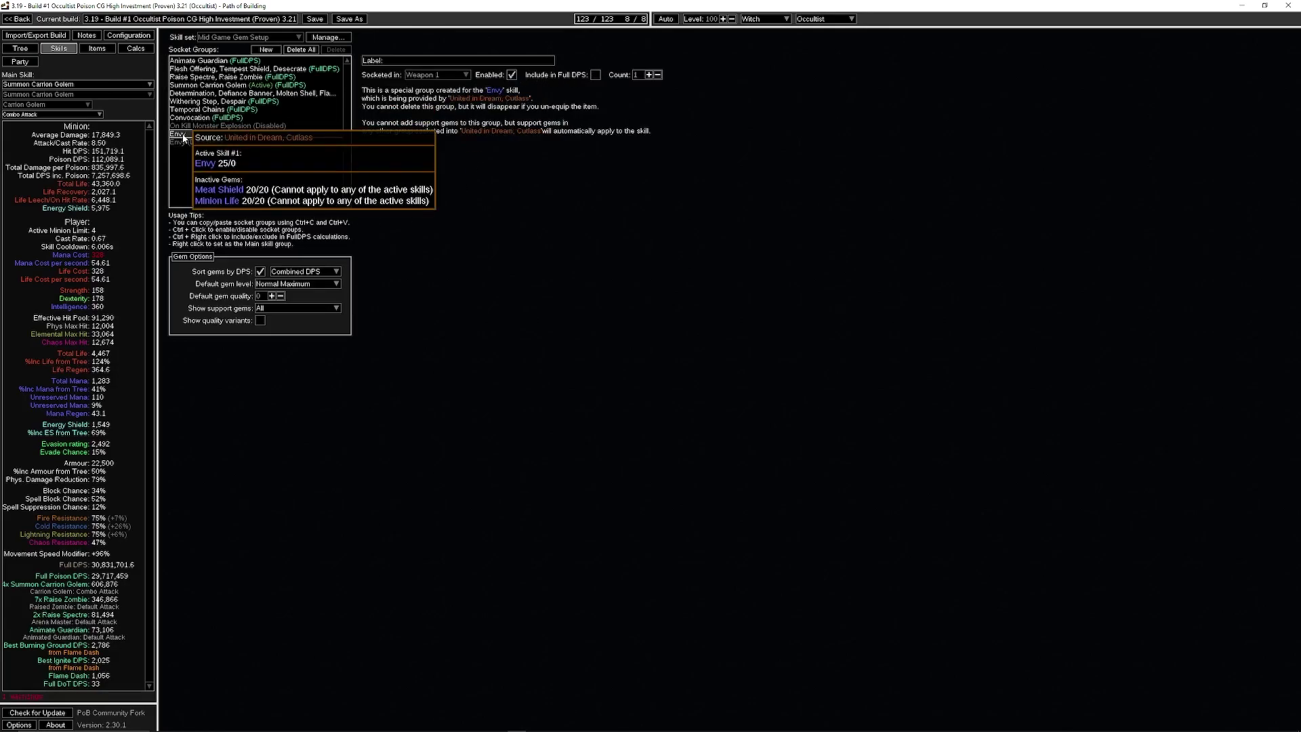
Review the gems in the Summon Carrion Golem, Withering Step with Despair, and Temporal Chains socket groups.
click(227, 85)
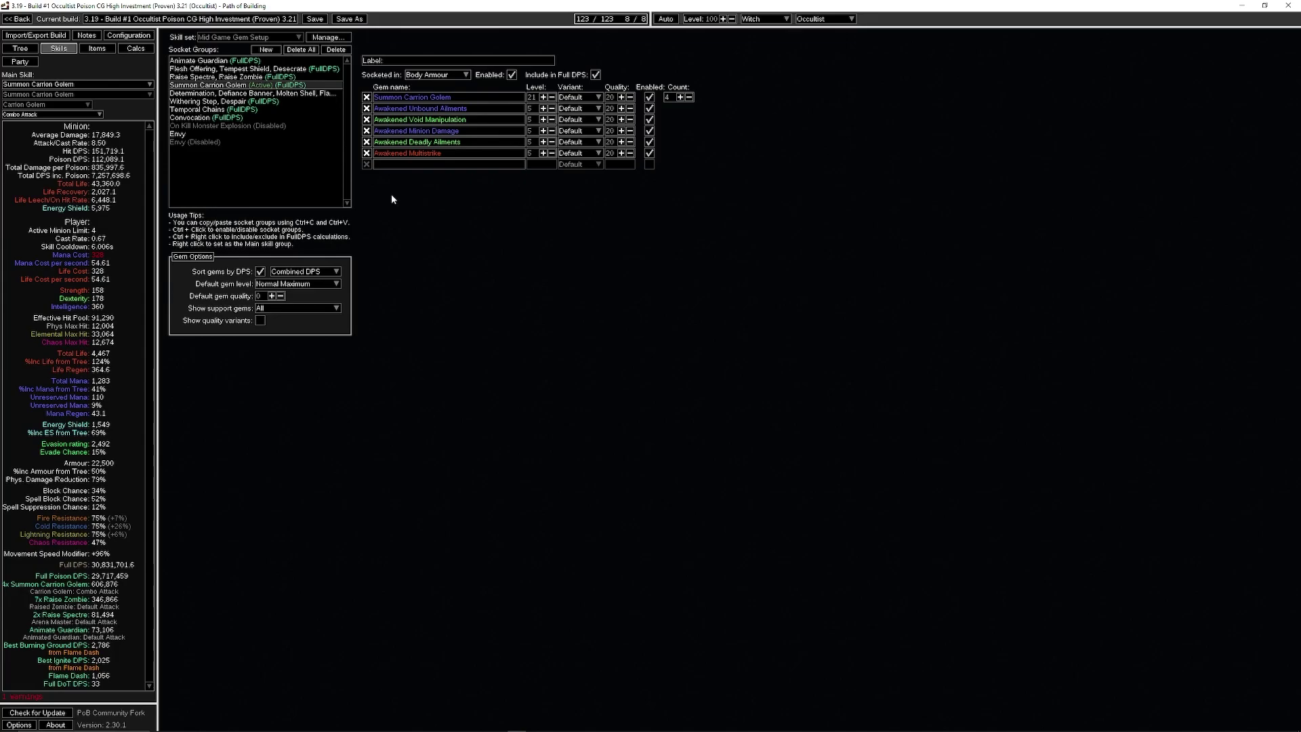
click(250, 100)
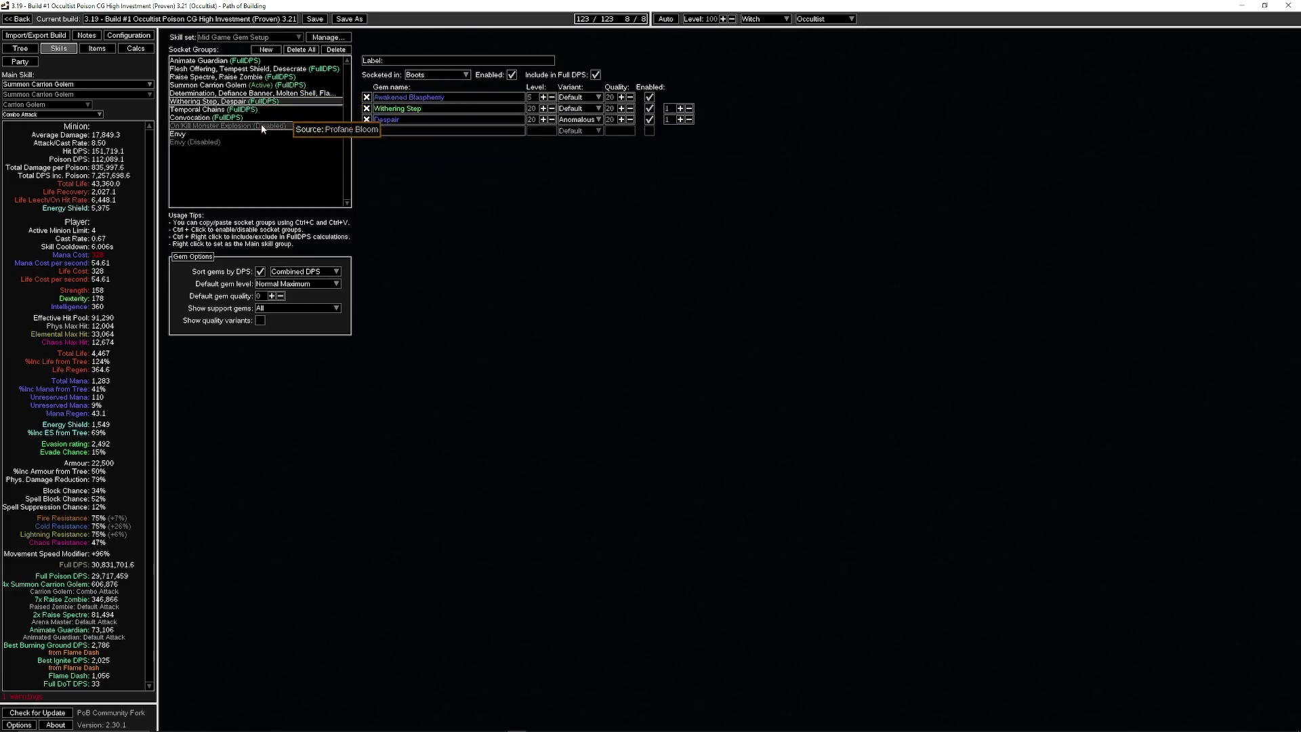
click(256, 110)
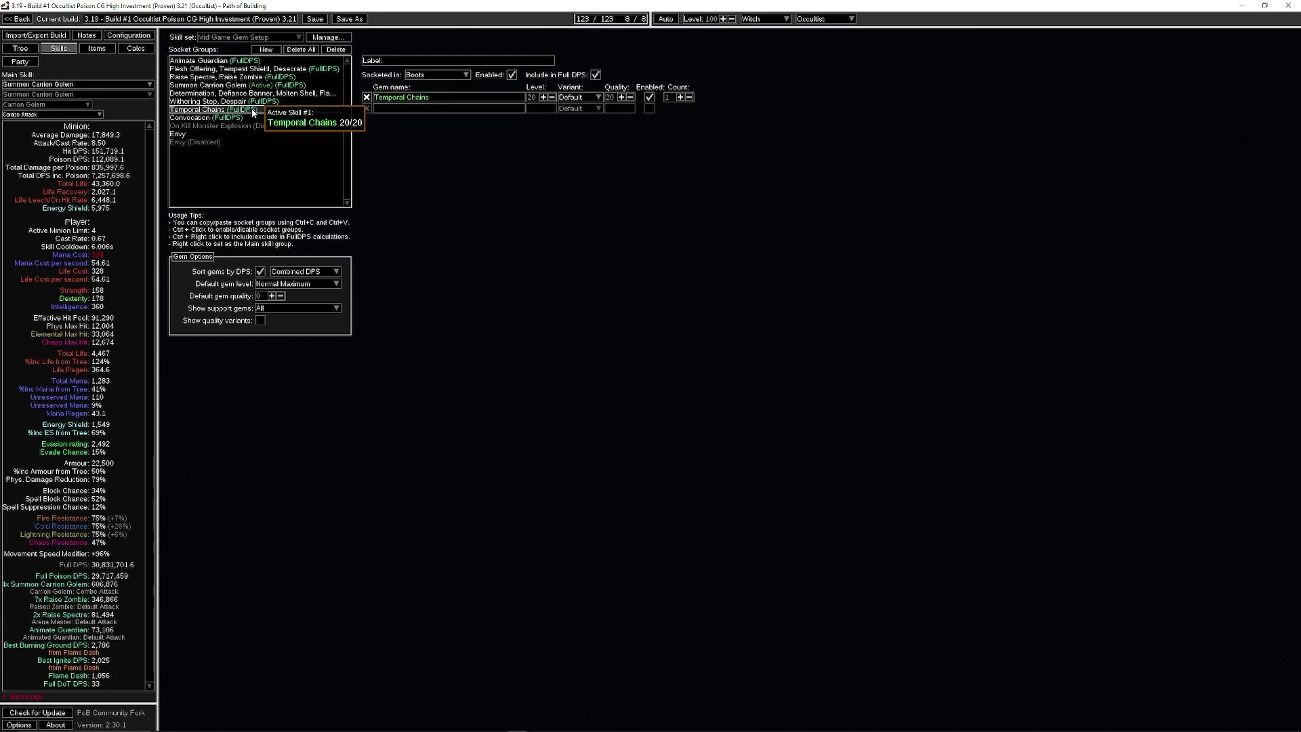
click(261, 103)
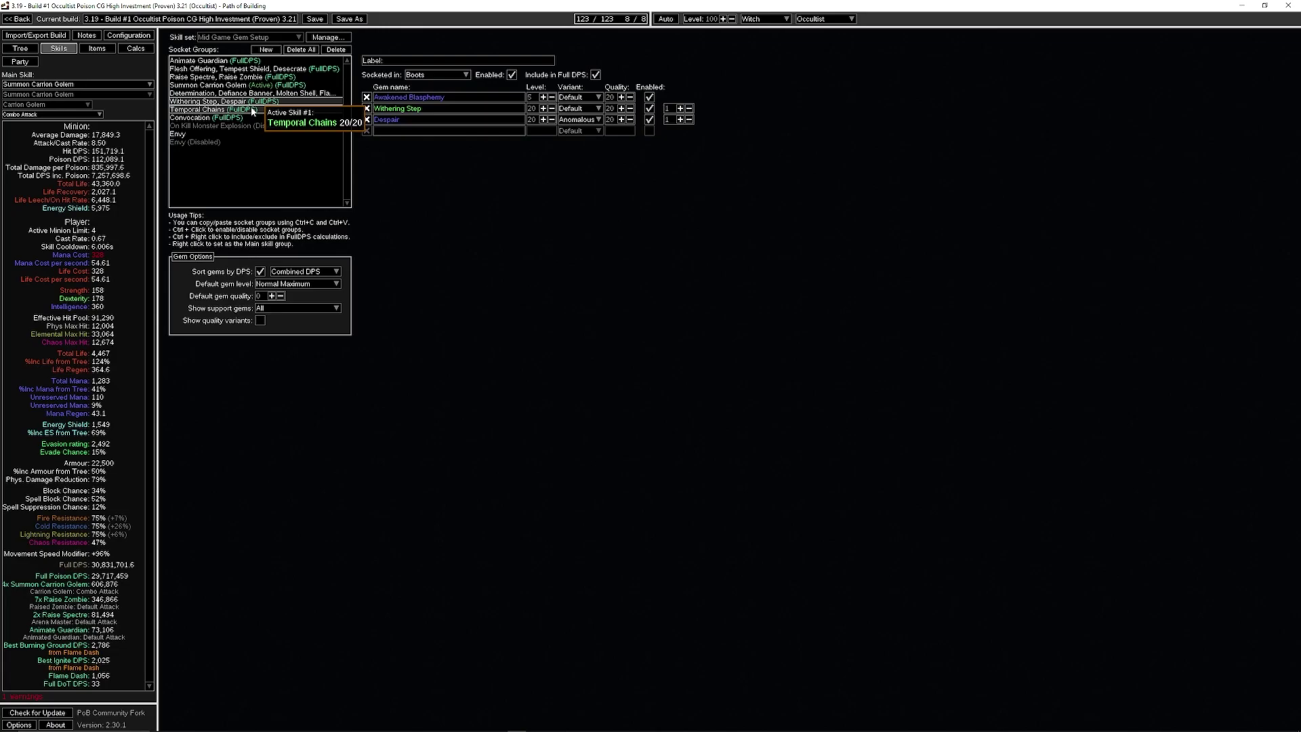
click(251, 113)
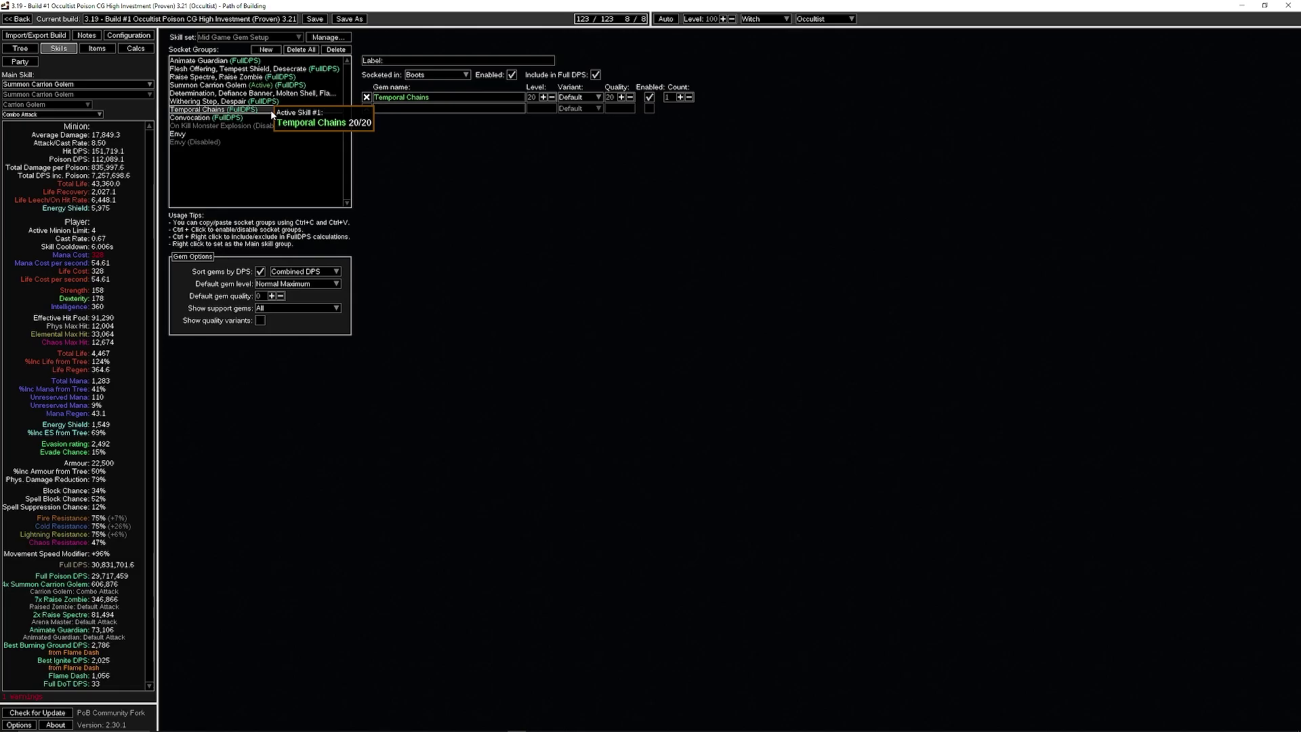
Review the equipped items of the High Investment Gear set, including the Miracle Touch gloves, Brood Circle ring and Grim Salvation helmet.
key(ctrl+3)
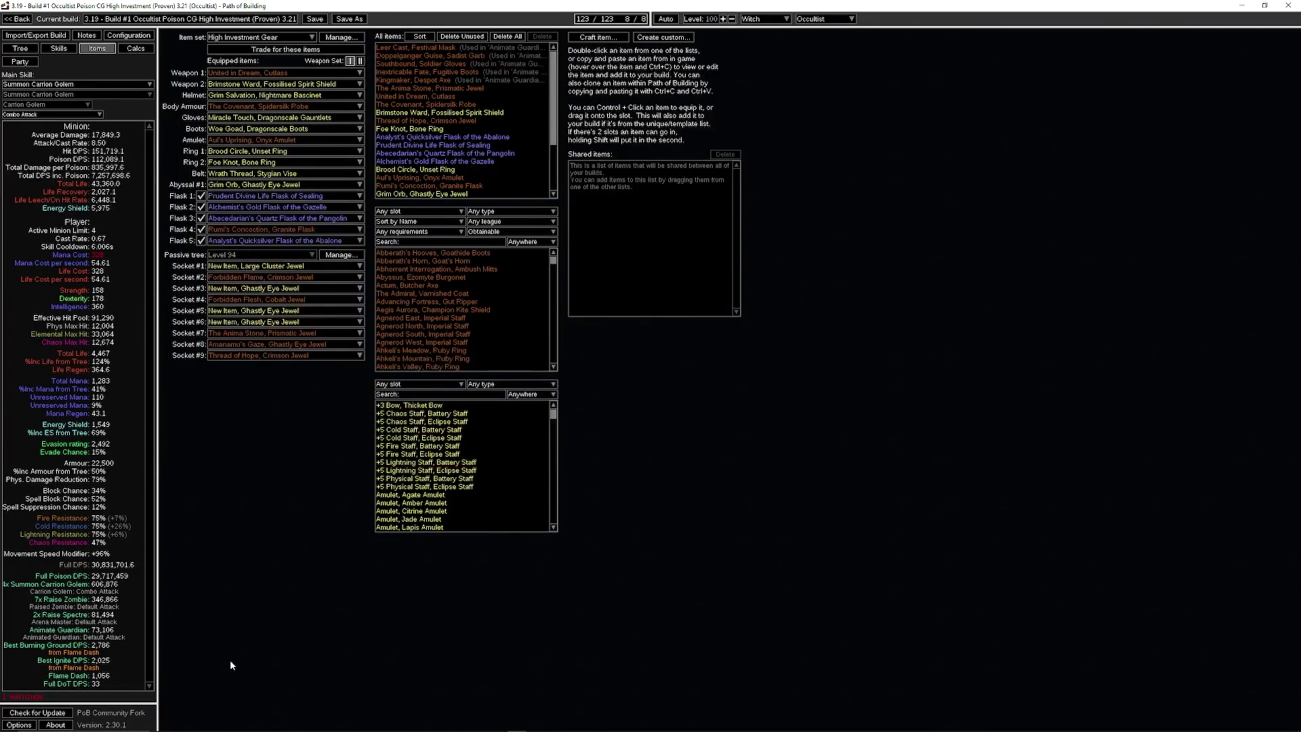
mouse_move(325, 181)
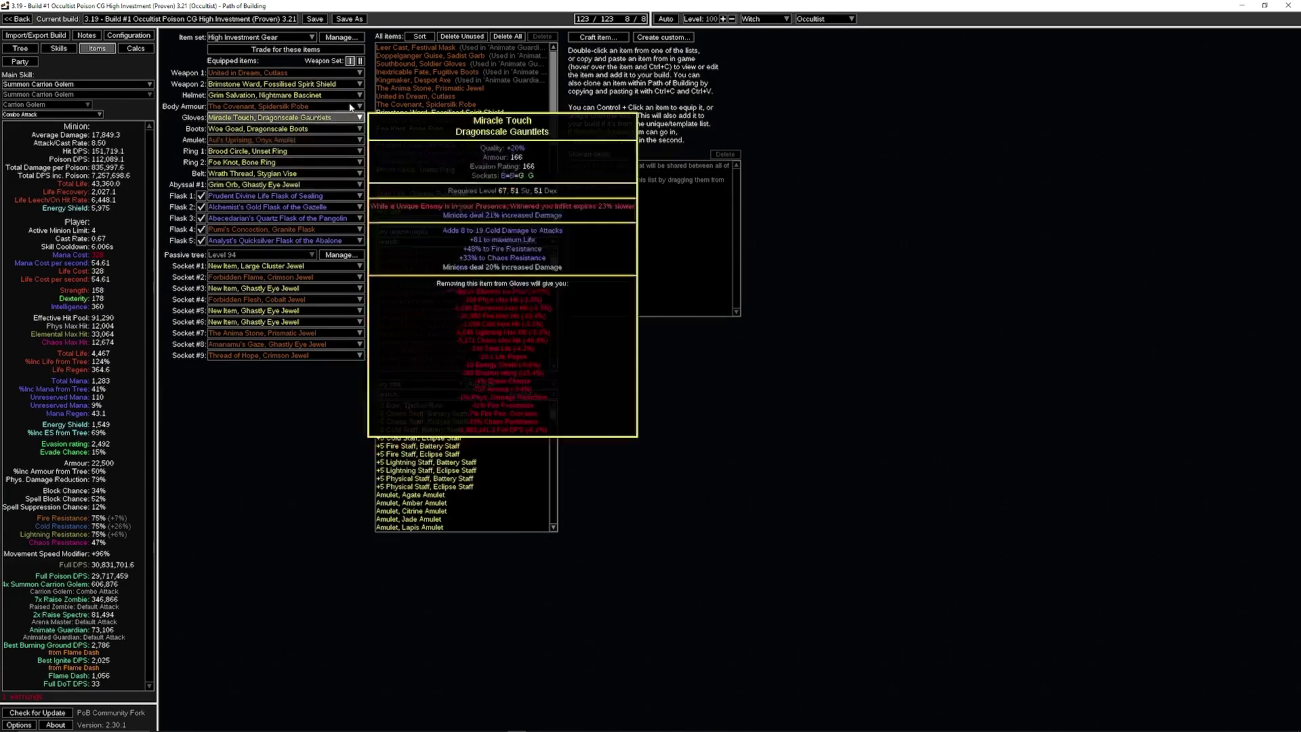
mouse_move(341, 80)
mouse_move(326, 151)
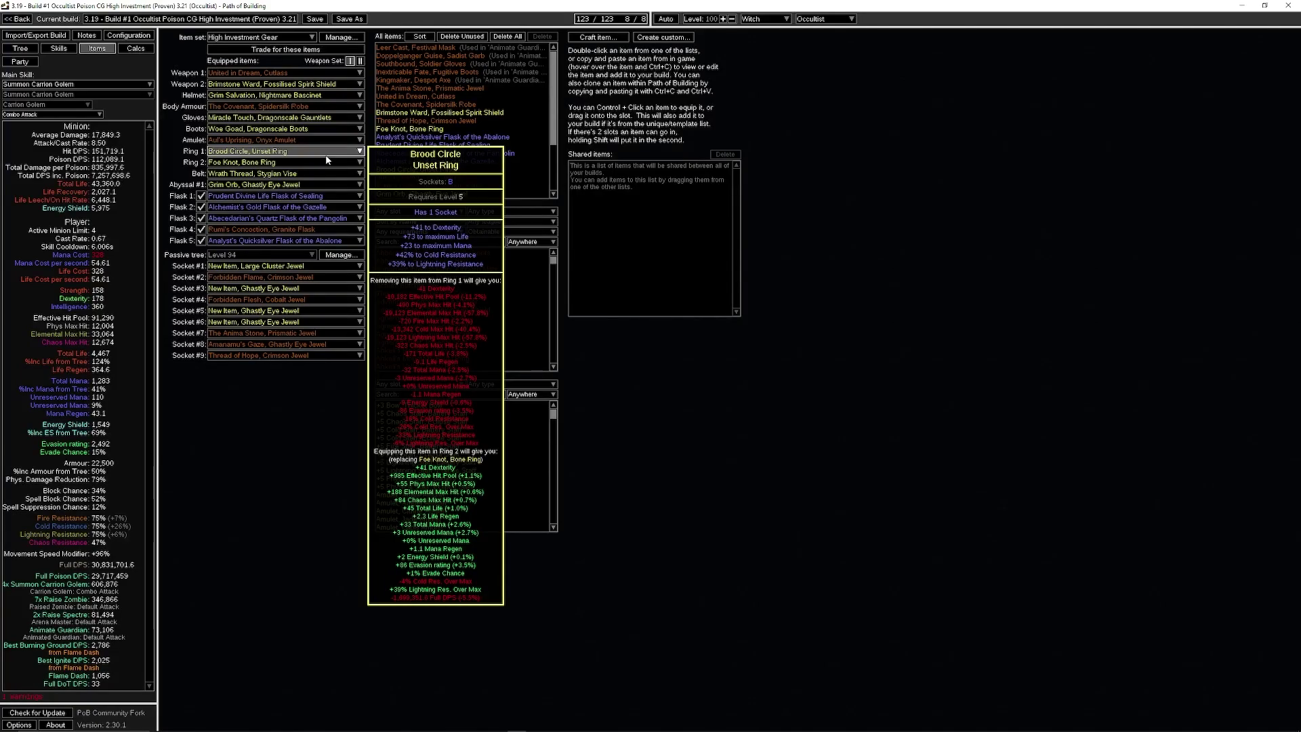
mouse_move(313, 107)
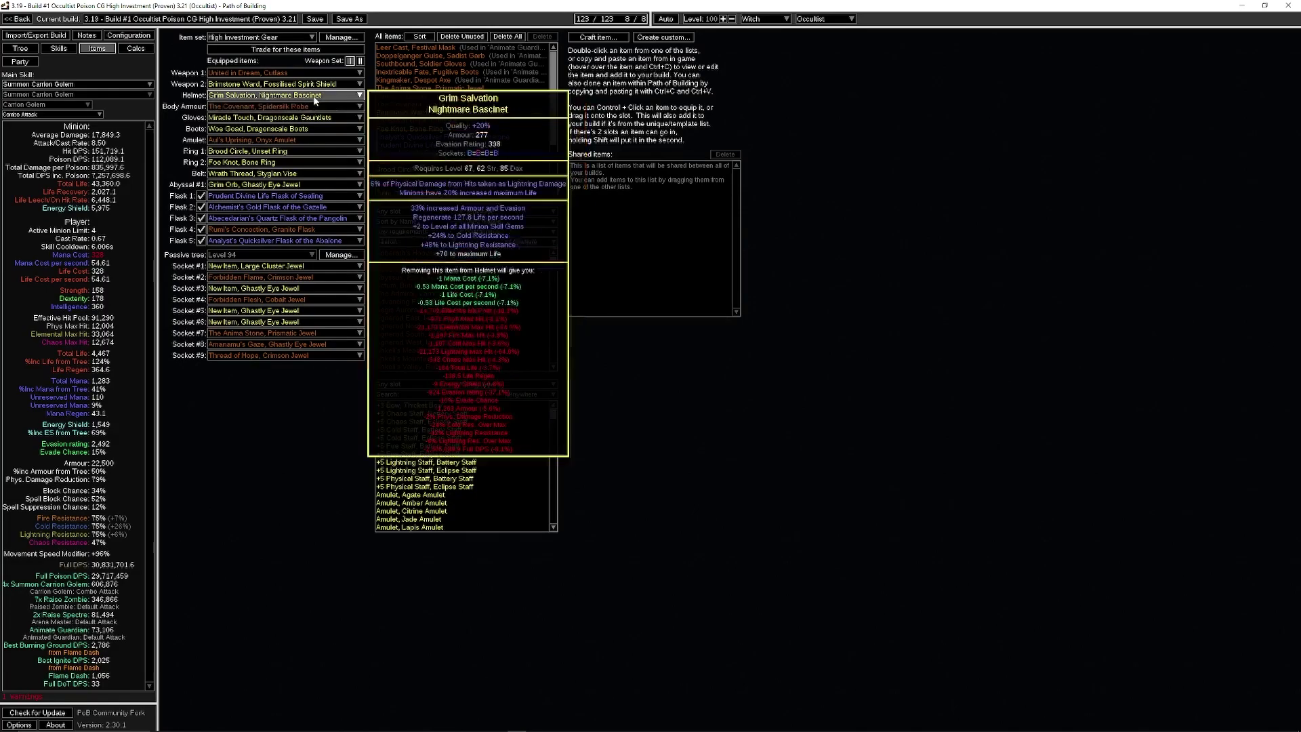
Recheck the gems linked to Summon Carrion Golem, and inspect the equipped items and the jewels in the passive tree sockets.
click(59, 48)
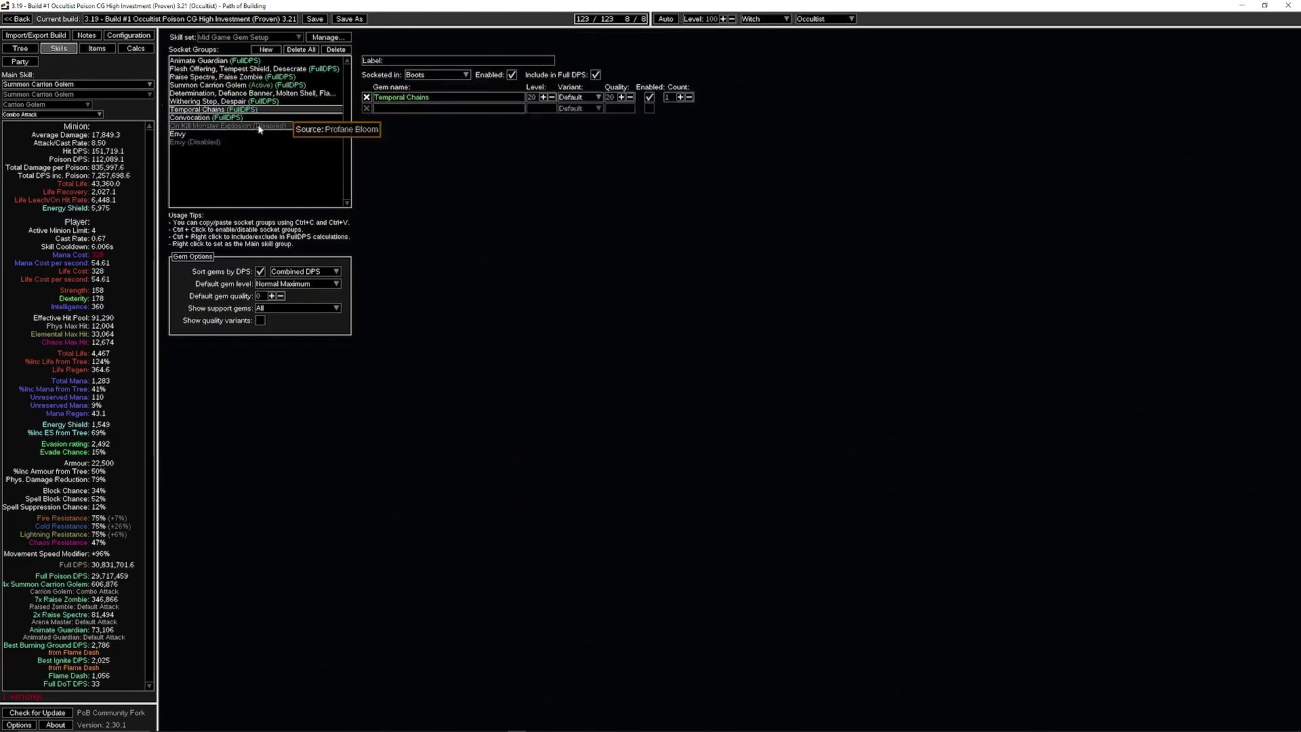
click(224, 85)
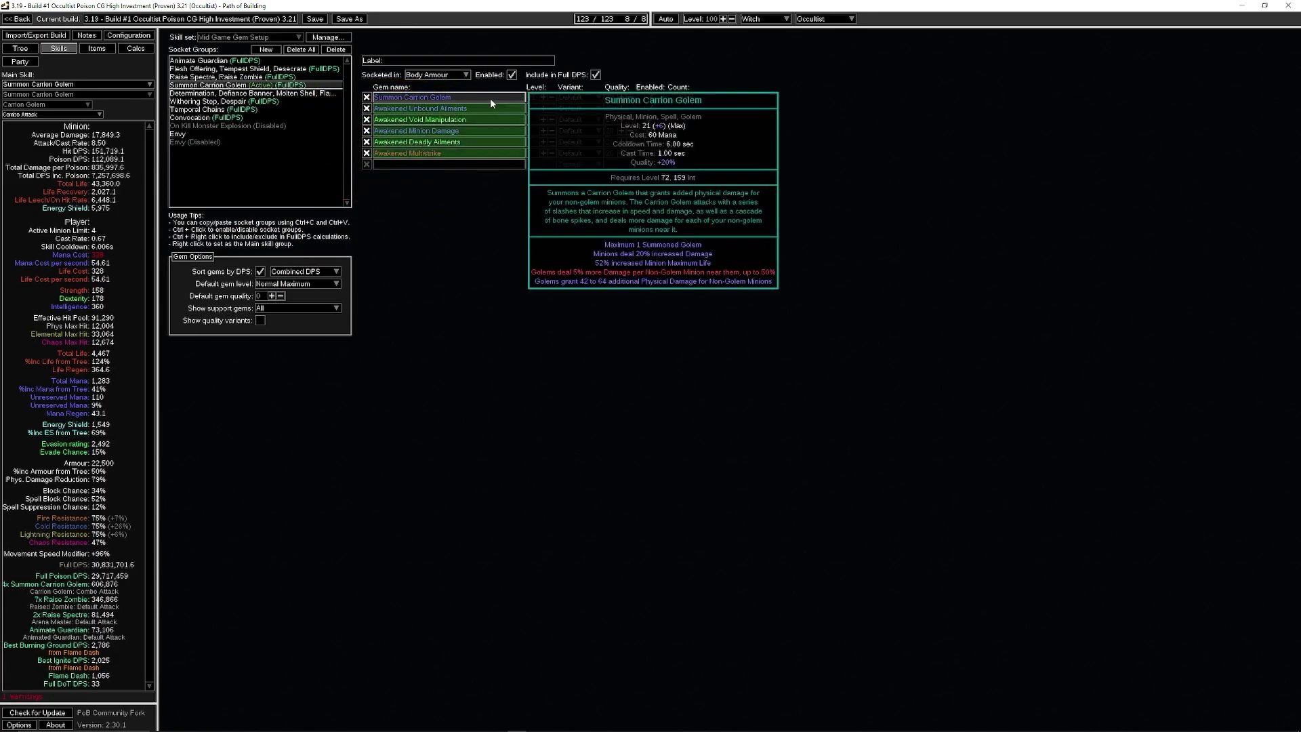
click(97, 49)
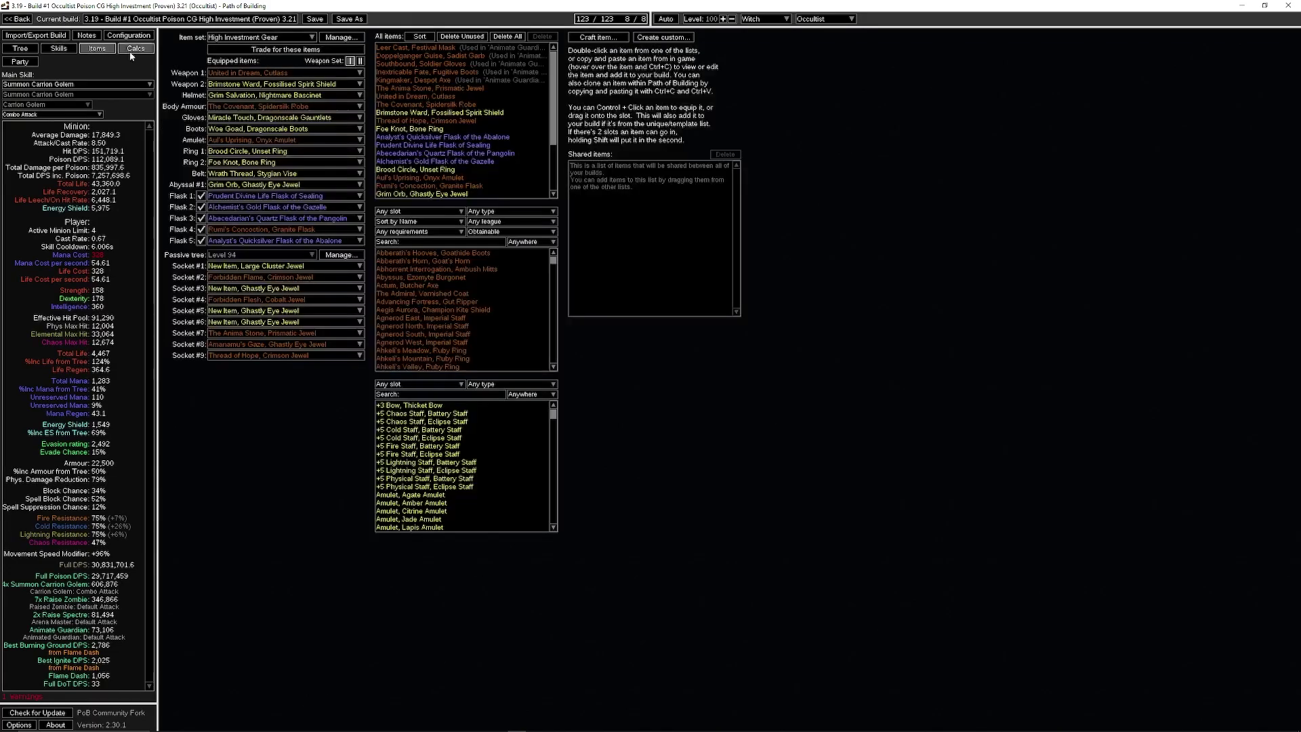
mouse_move(342, 111)
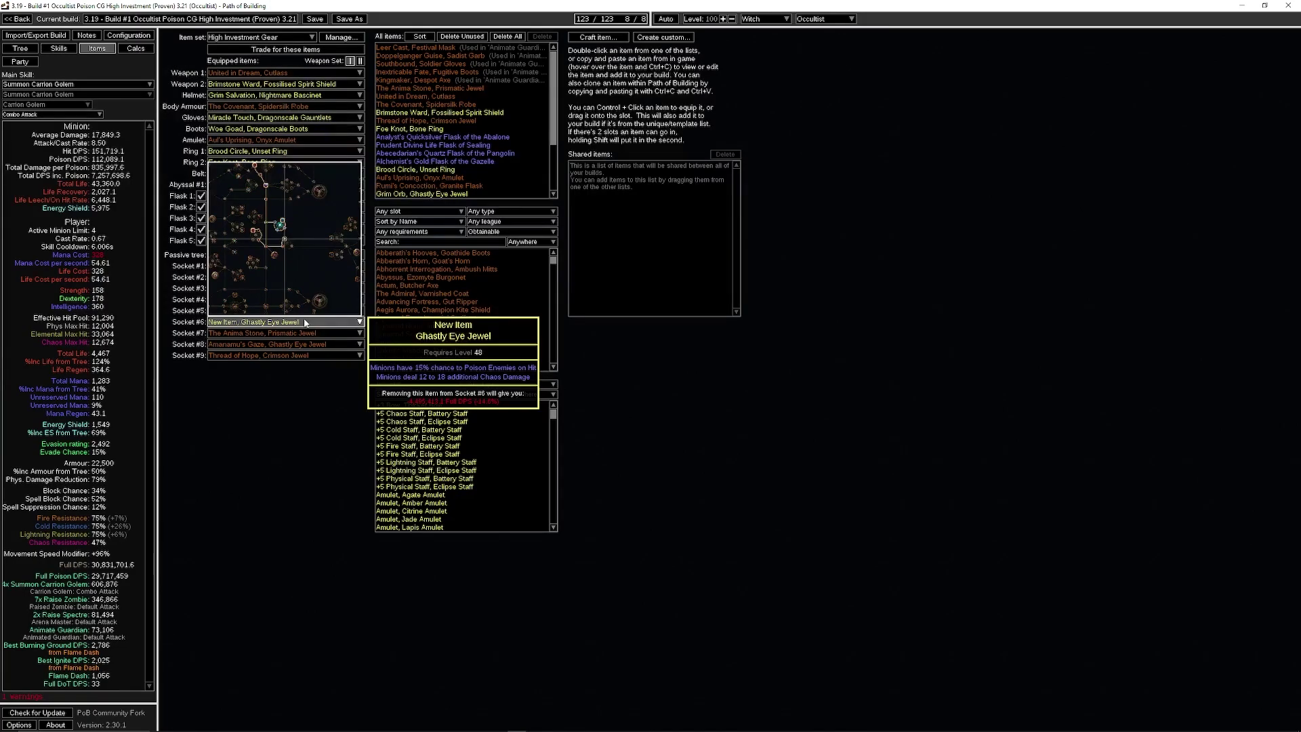
mouse_move(303, 339)
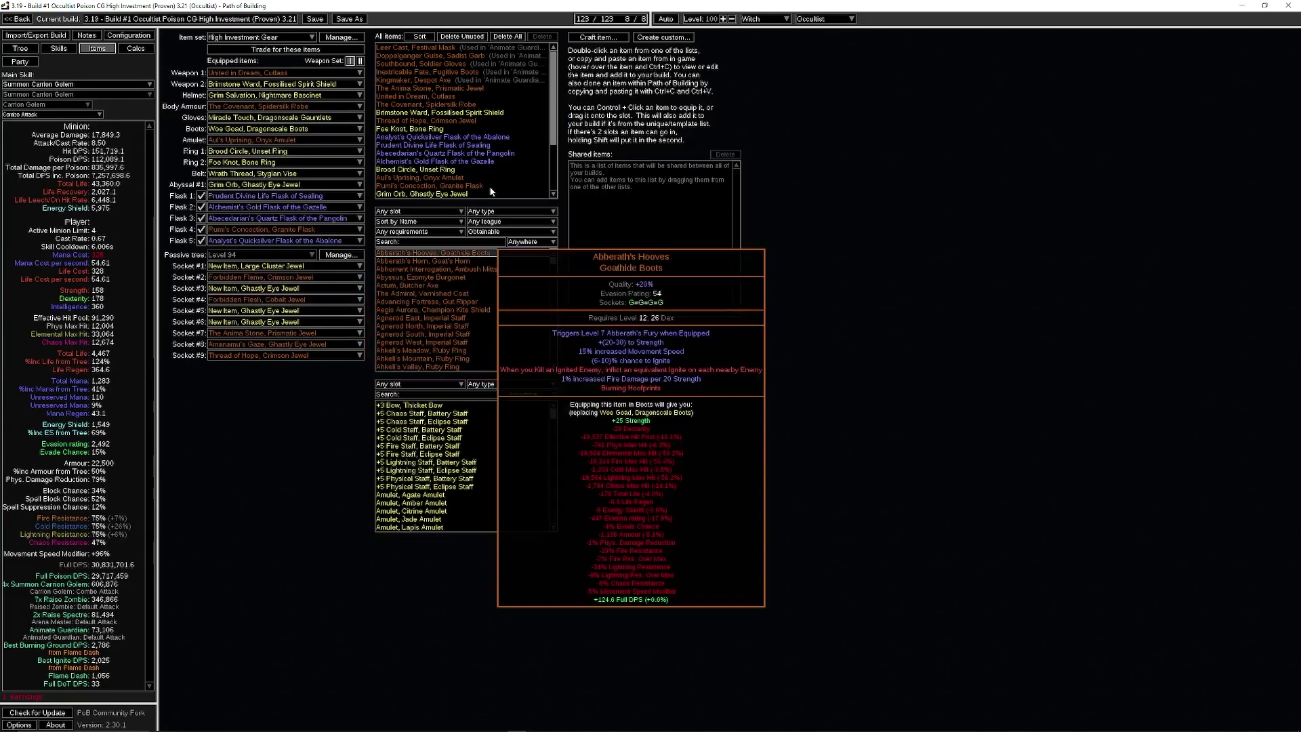
Try the enemy as Standard Boss and Guardian/Pinnacle Boss in the configuration, and leave it set to Uber Pinnacle Boss.
click(128, 35)
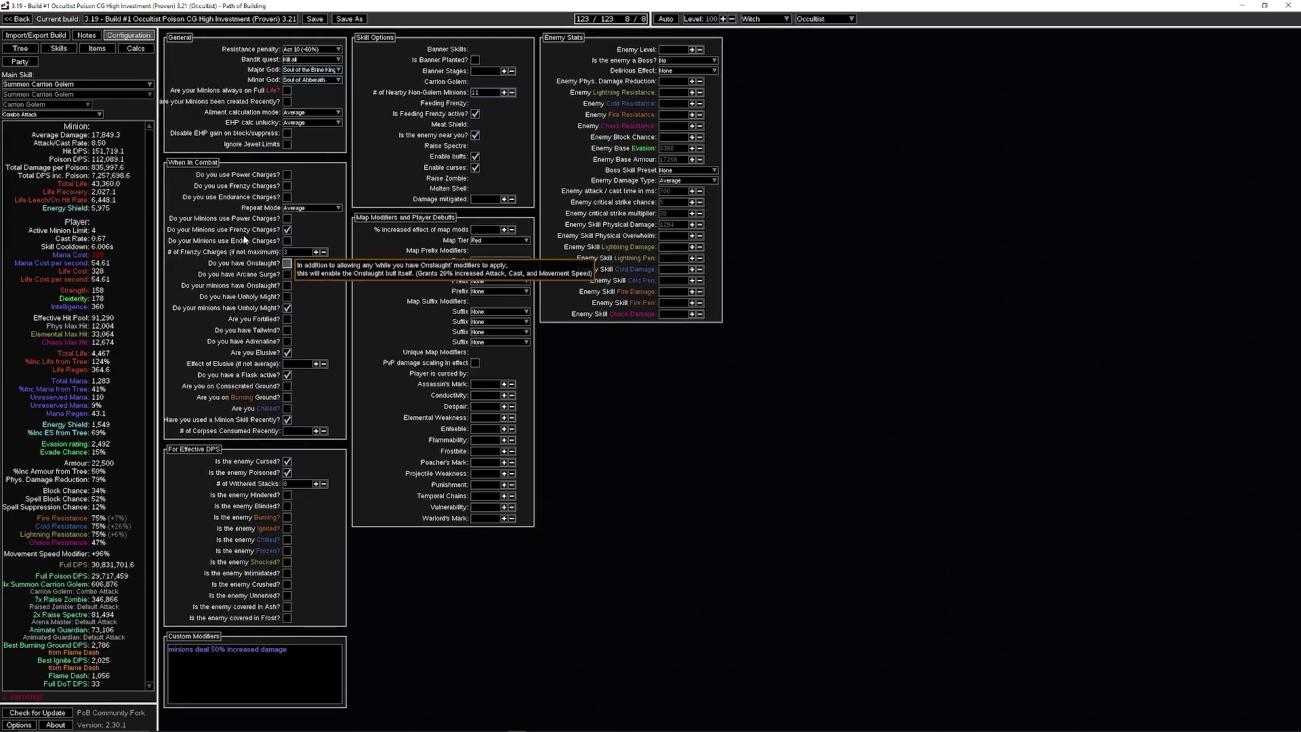
click(676, 61)
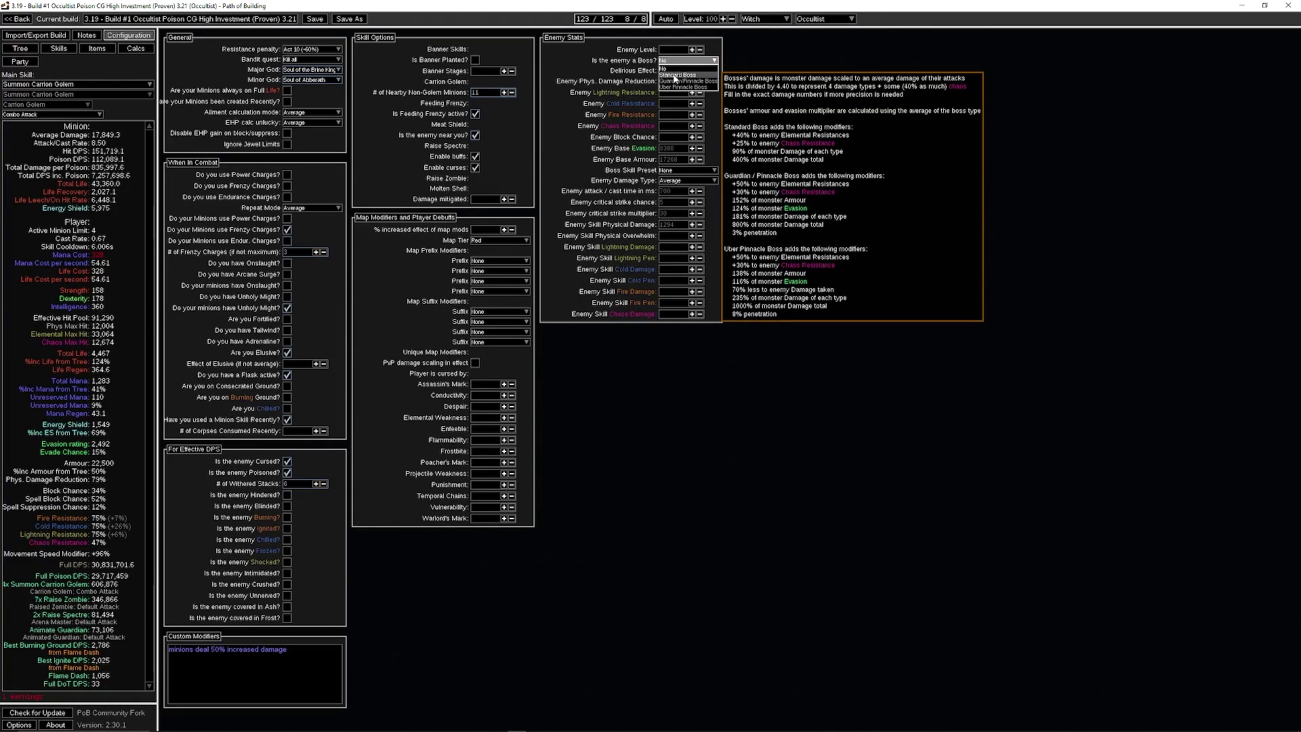
click(676, 74)
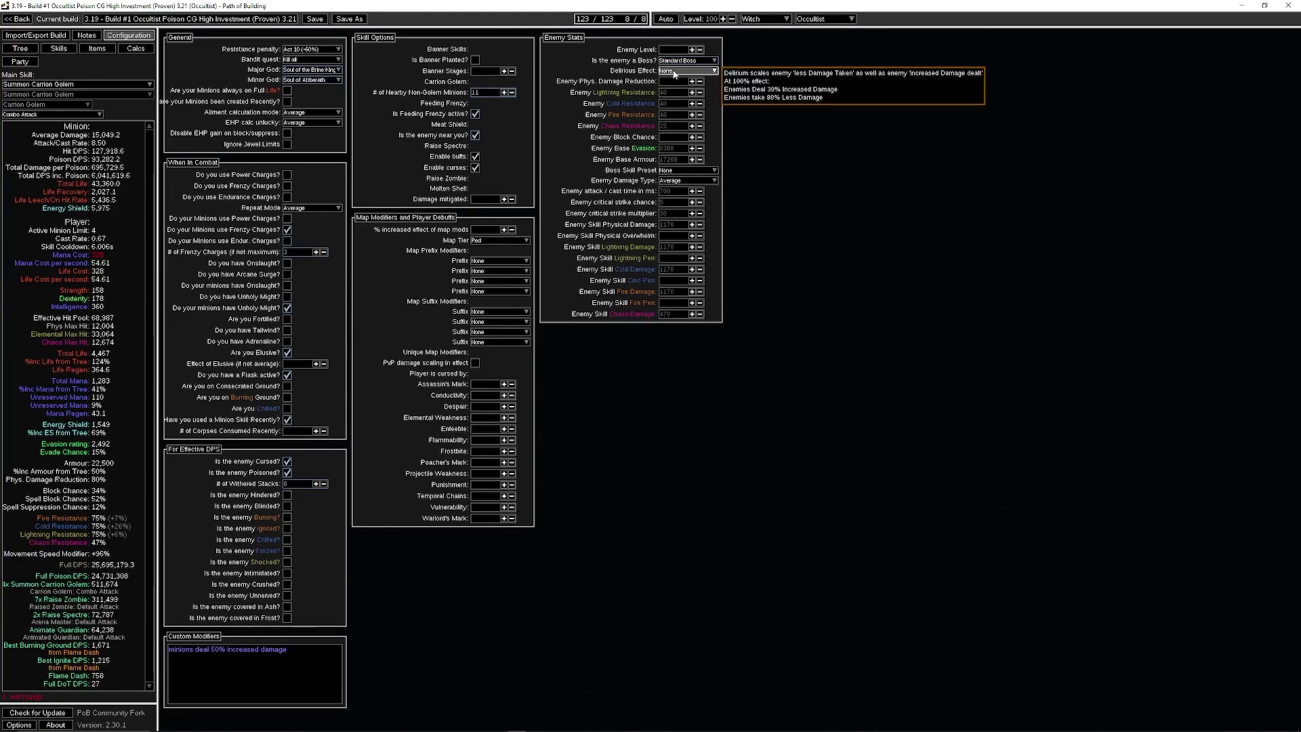
click(684, 64)
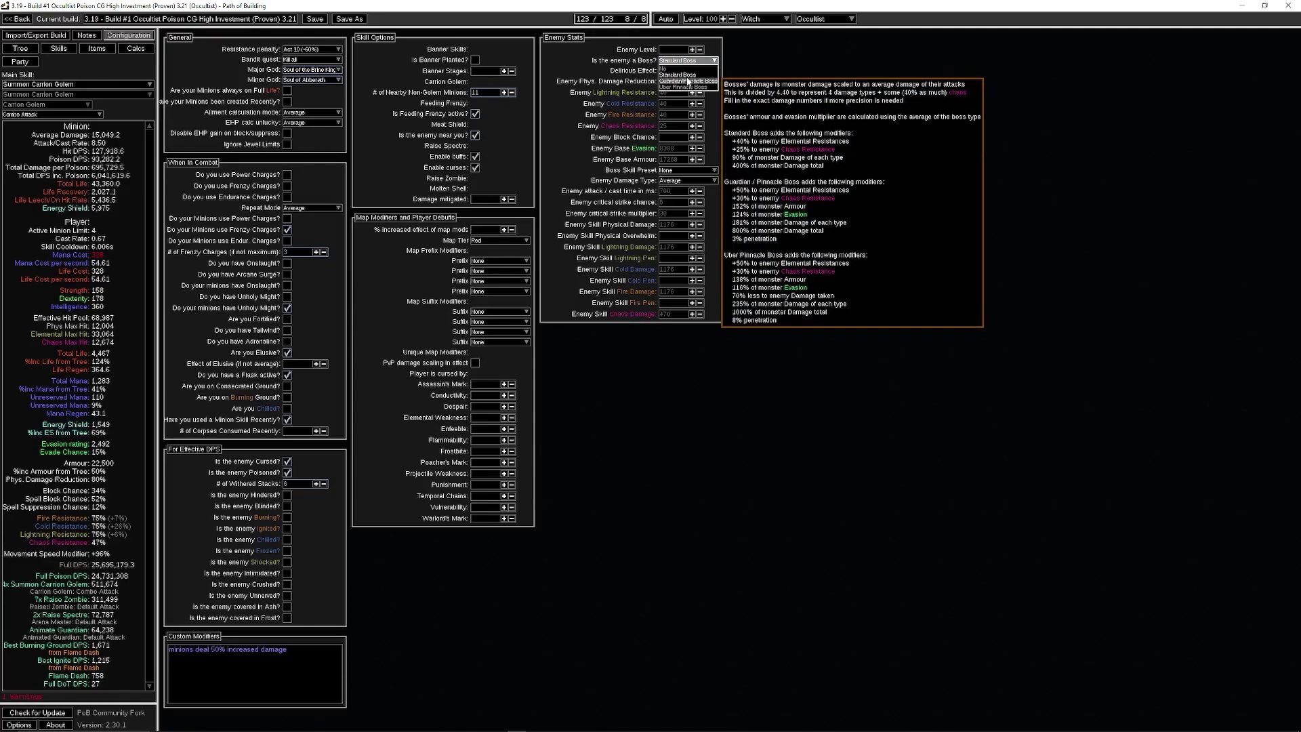
click(691, 81)
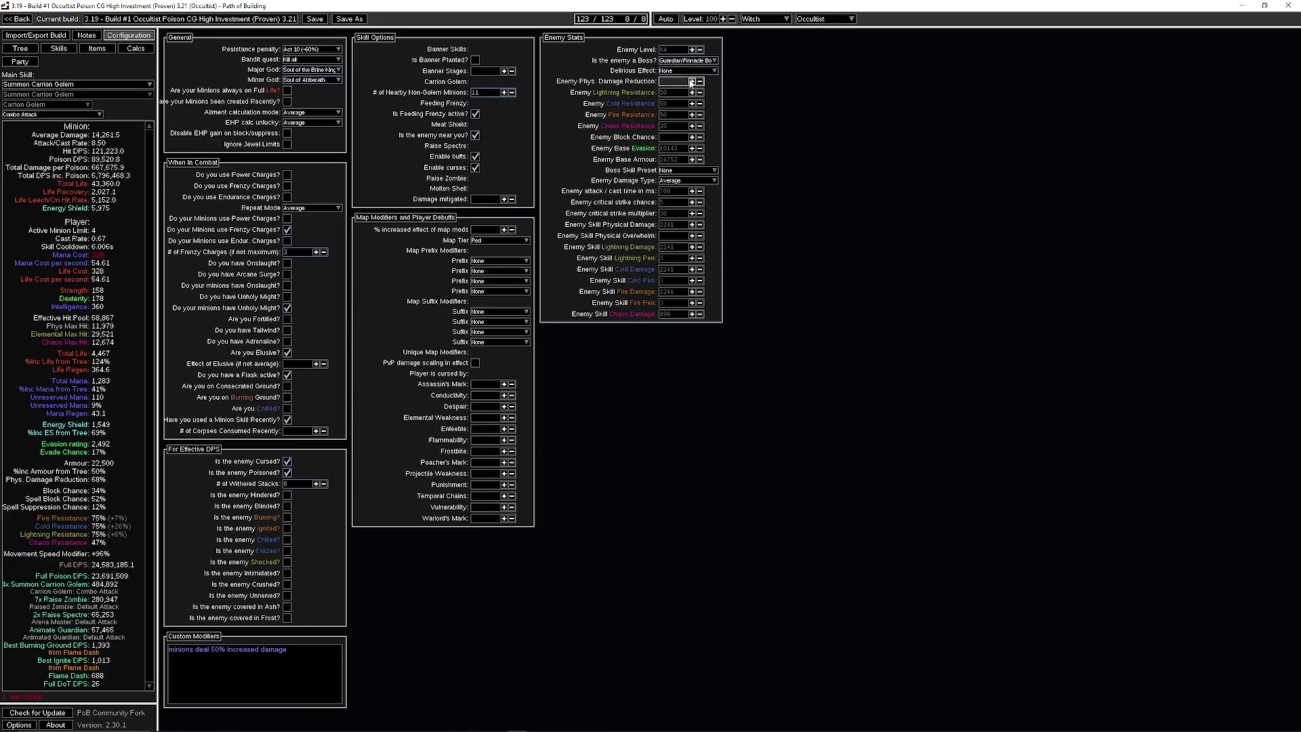
click(695, 63)
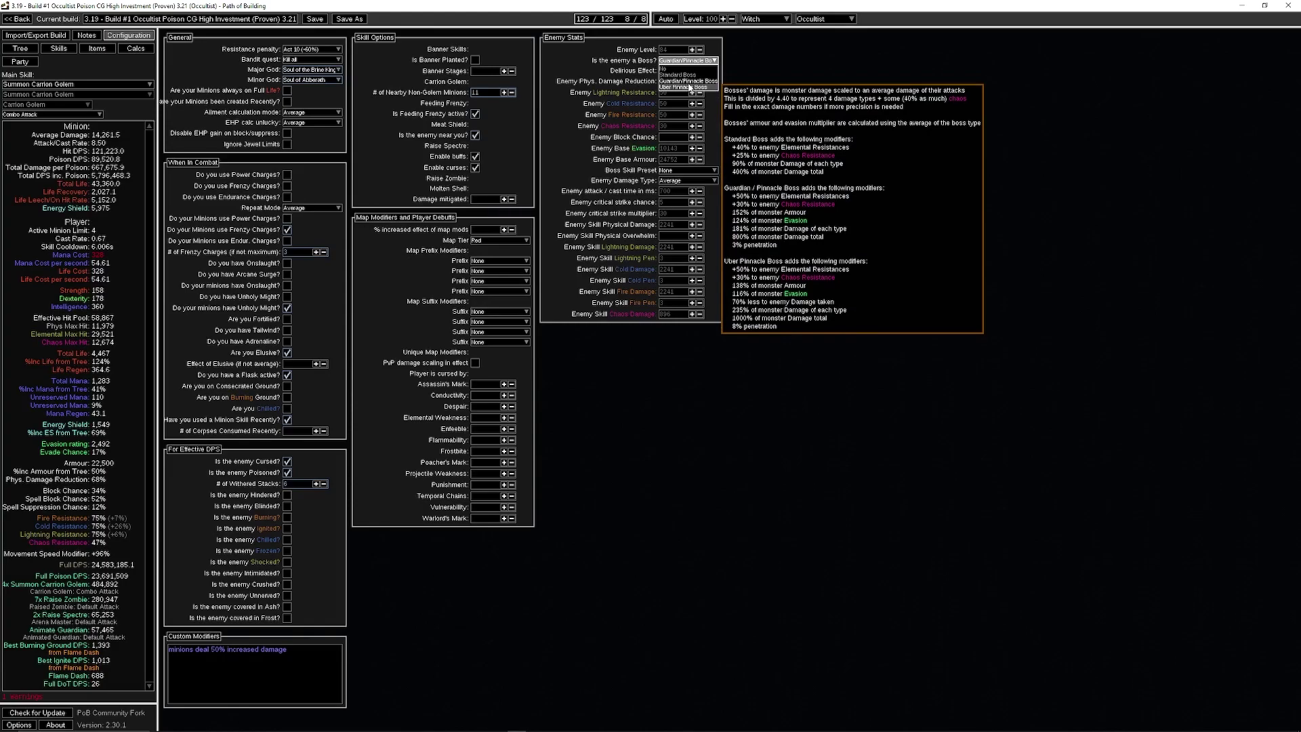
click(688, 87)
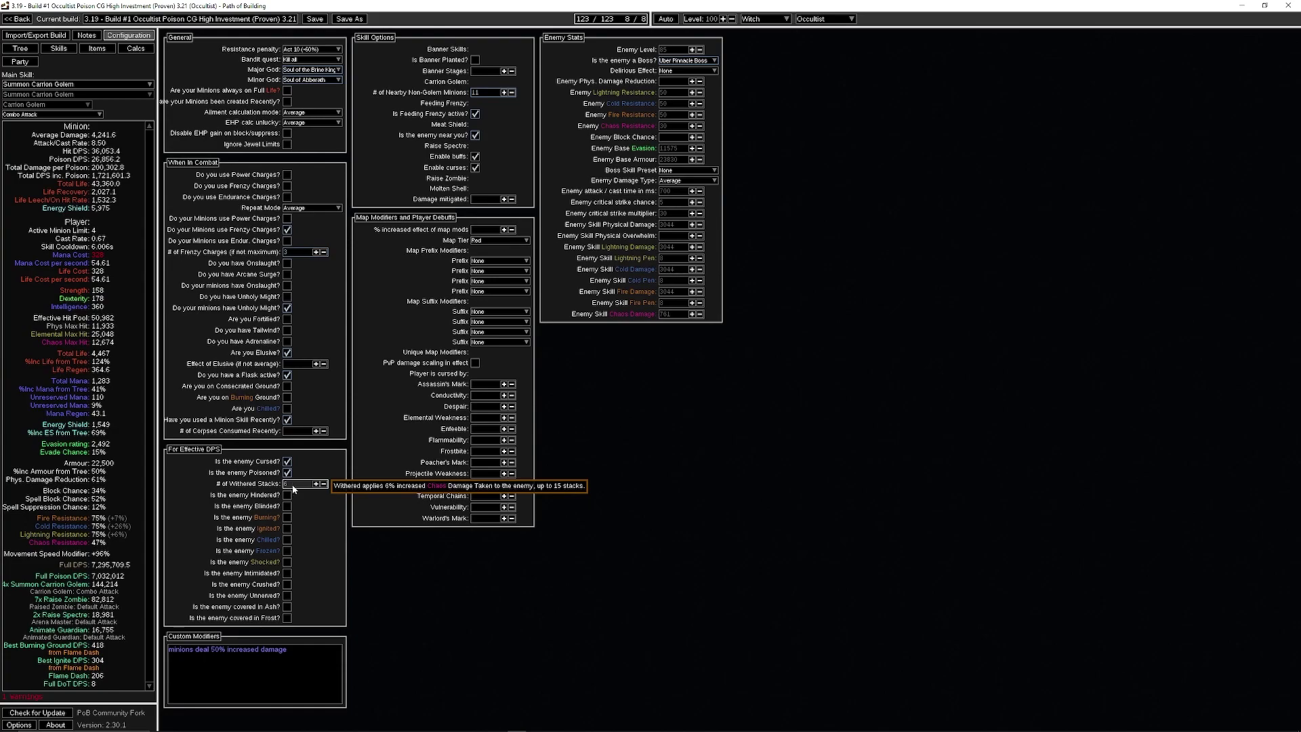
Try a higher number of Withered stacks on the enemy, set it back to 6 and save the build.
click(316, 484)
click(316, 484)
click(316, 483)
click(316, 484)
click(316, 484)
click(316, 483)
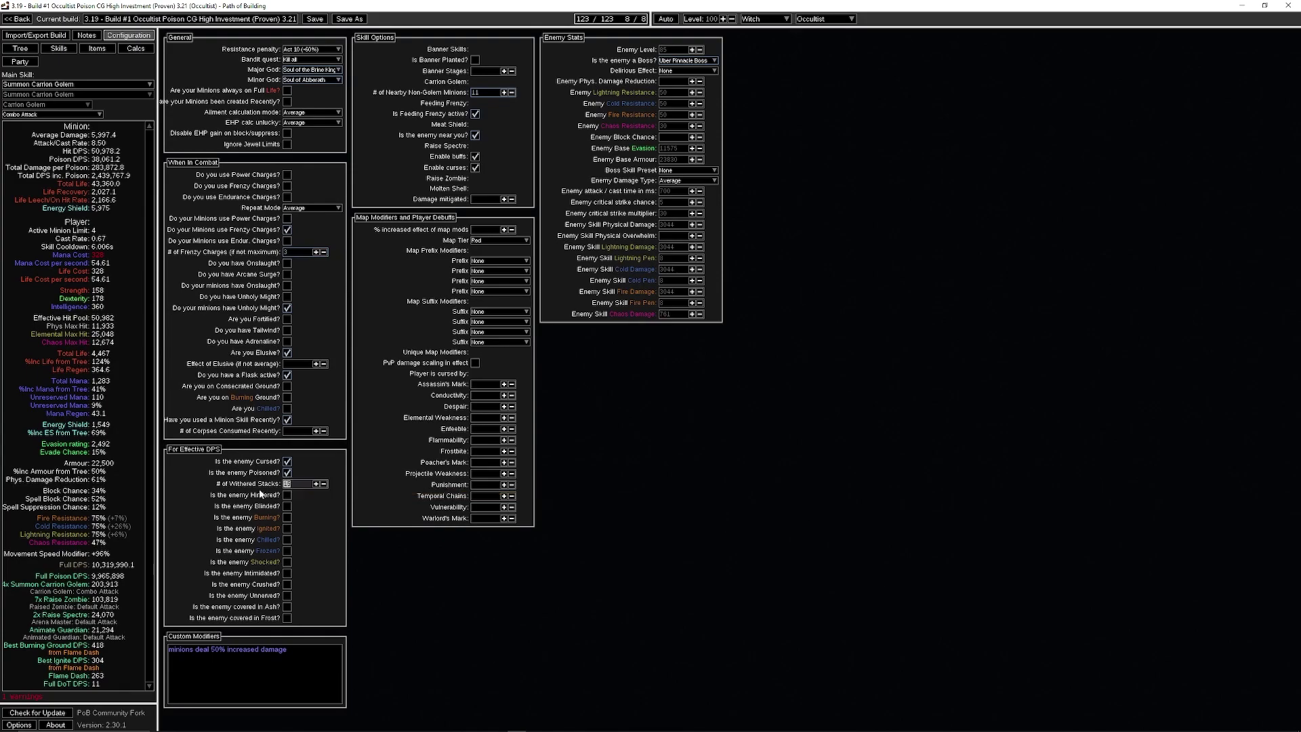
text(6)
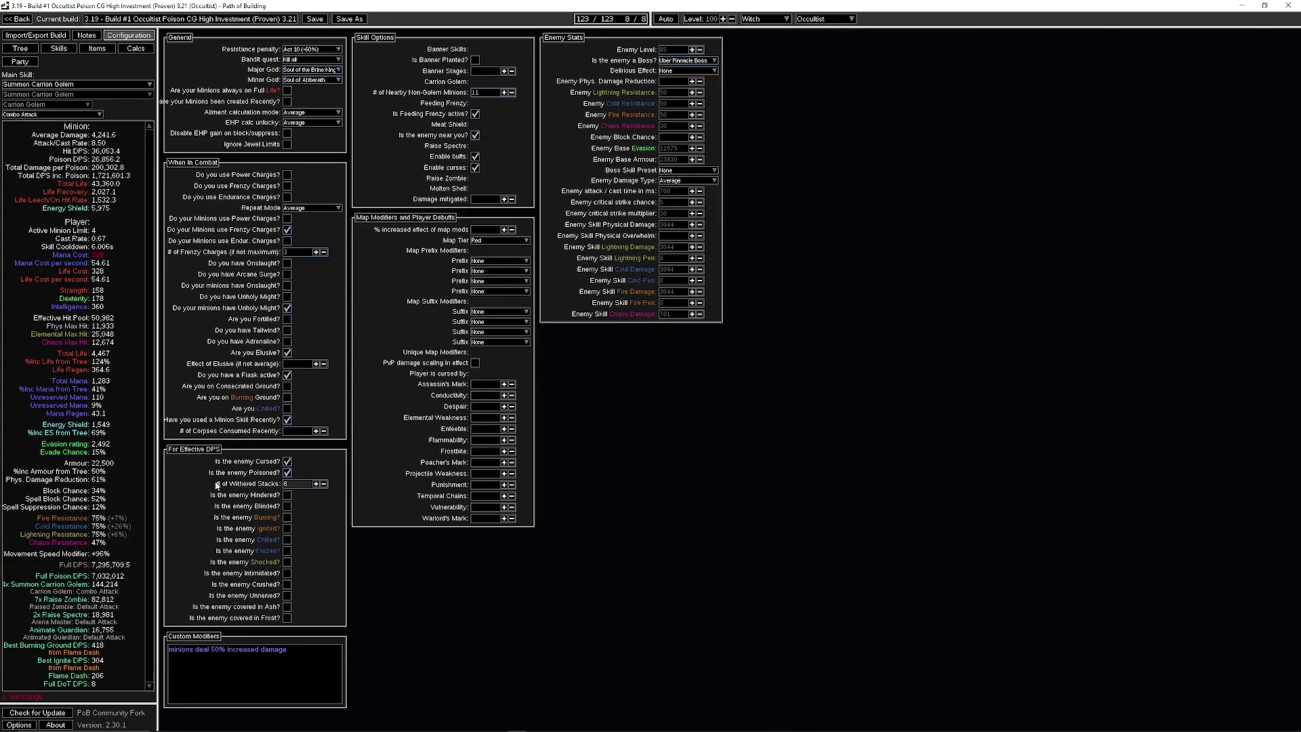
key(ctrl+s)
Check the custom modifier "minions deal 50% increased damage" and examine the golem's calculation breakdown, including buffs and poison.
drag(290, 645, 120, 651)
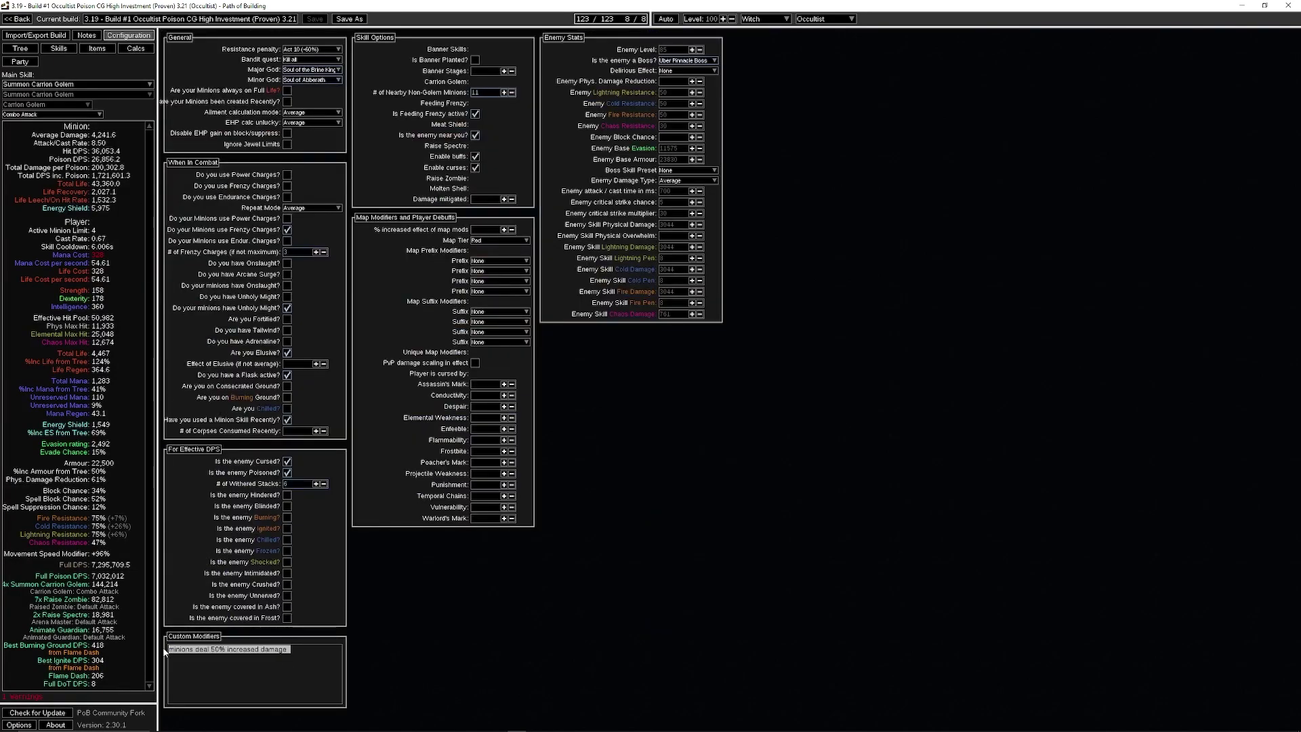
click(97, 48)
click(136, 49)
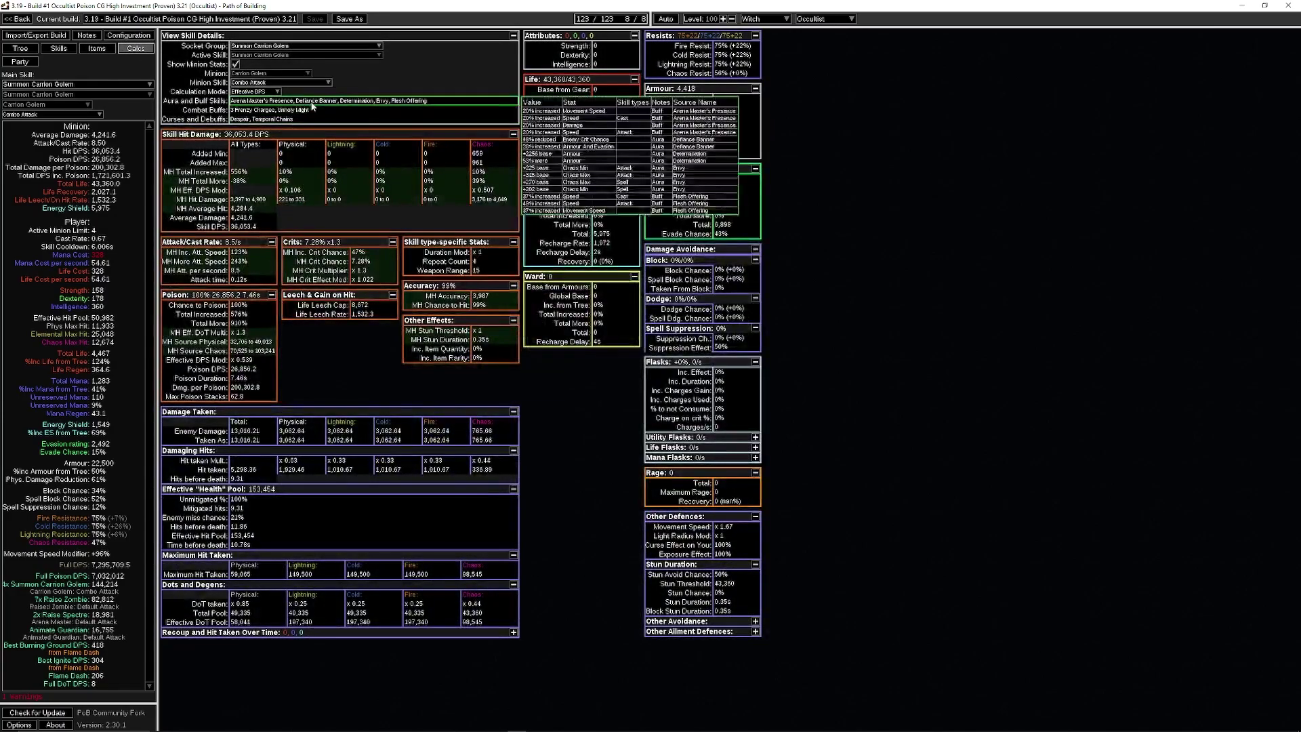
mouse_move(252, 380)
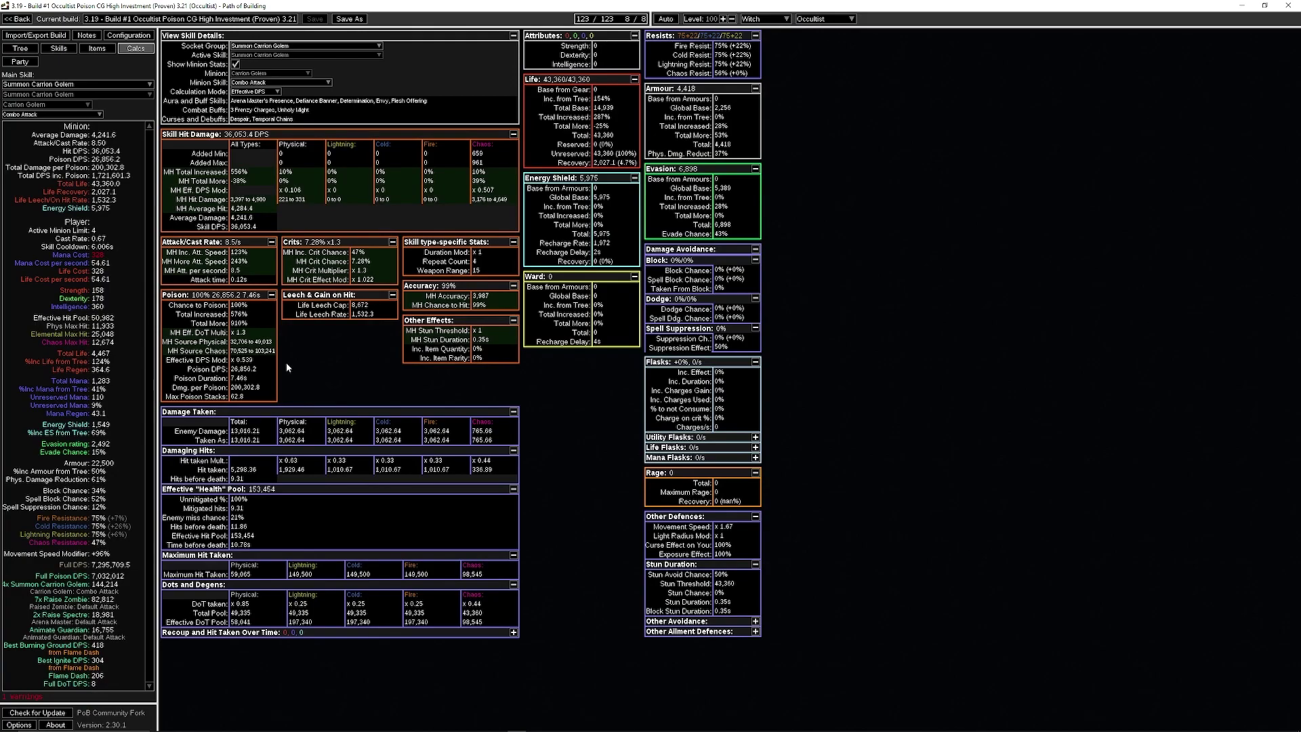
Read the build's notes and tips from the beginning and return to the passive tree.
key(ctrl+5)
key(ctrl+6)
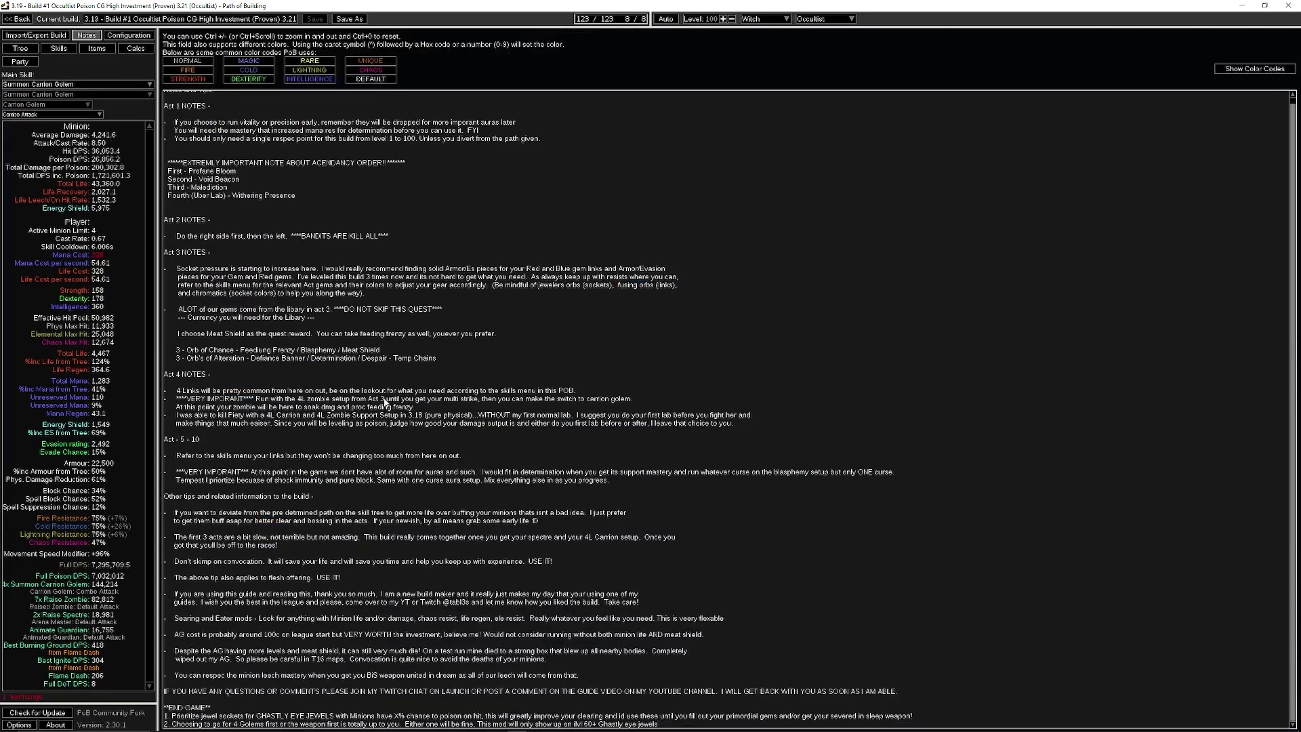
scroll(385, 403, up, 1)
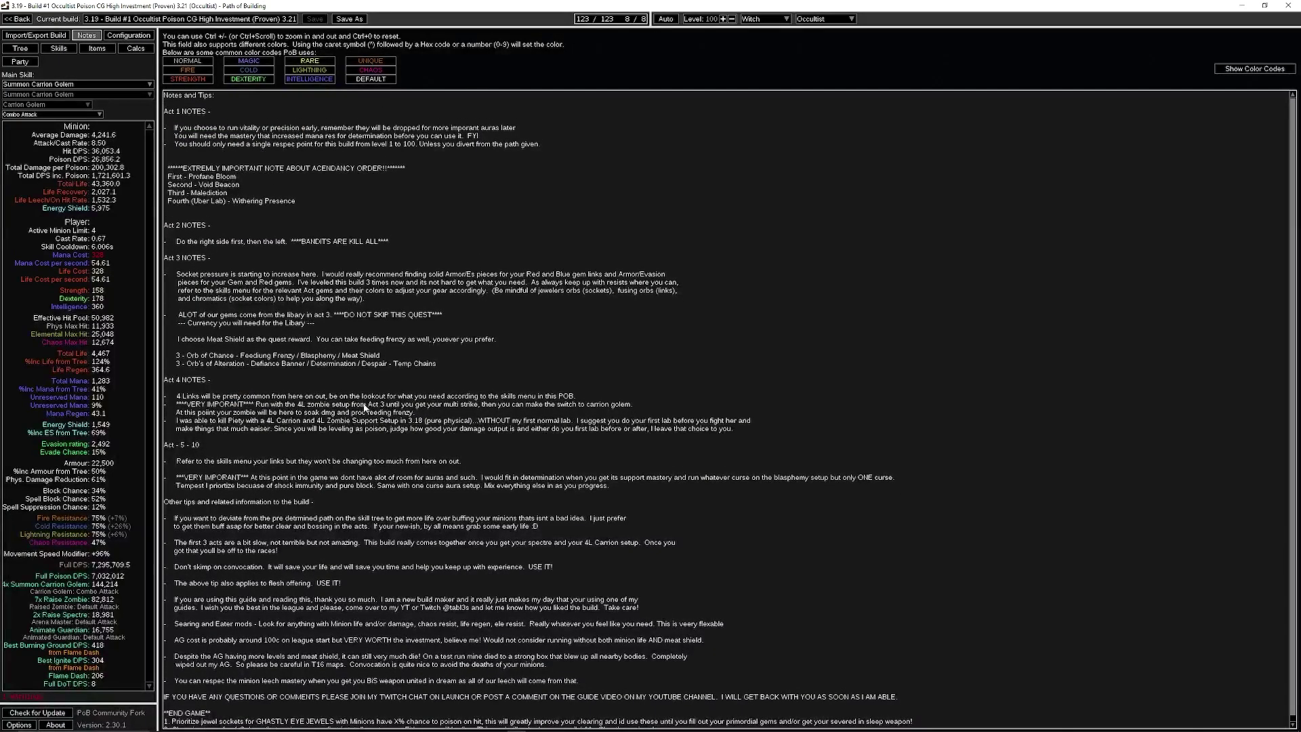
mouse_move(47, 84)
click(20, 49)
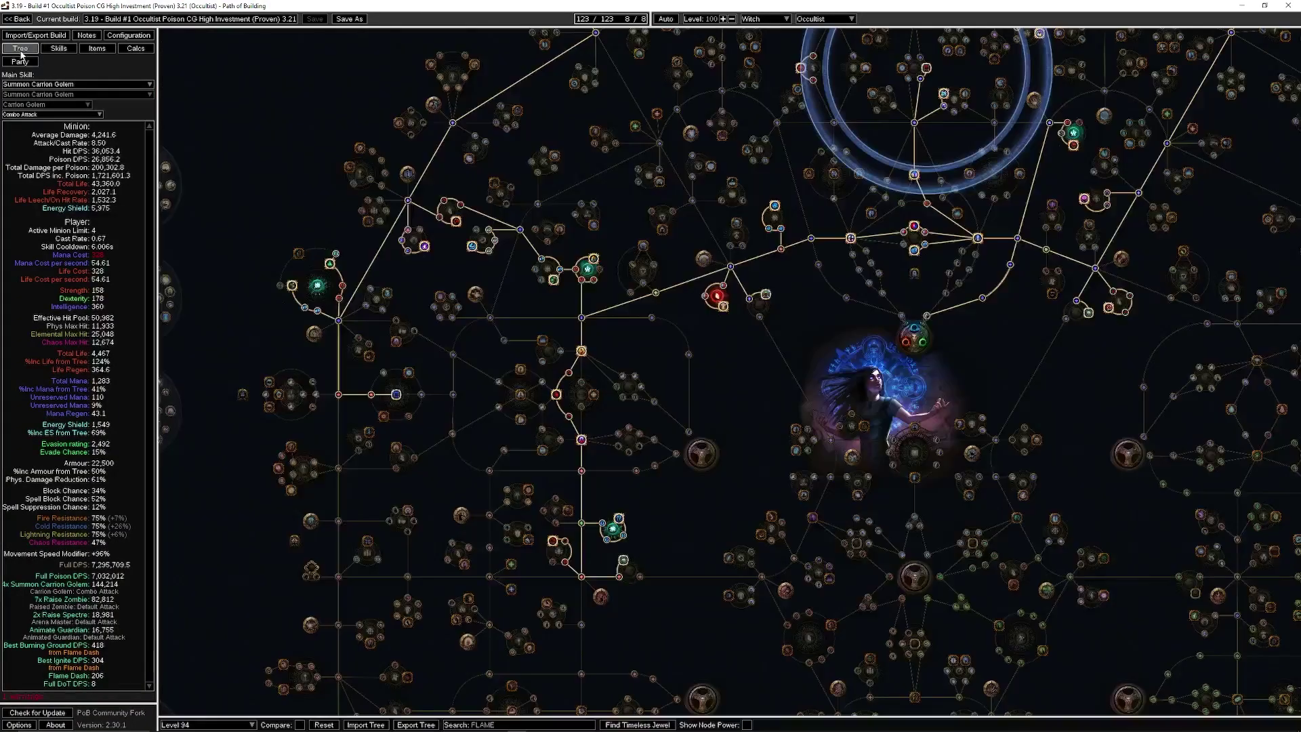